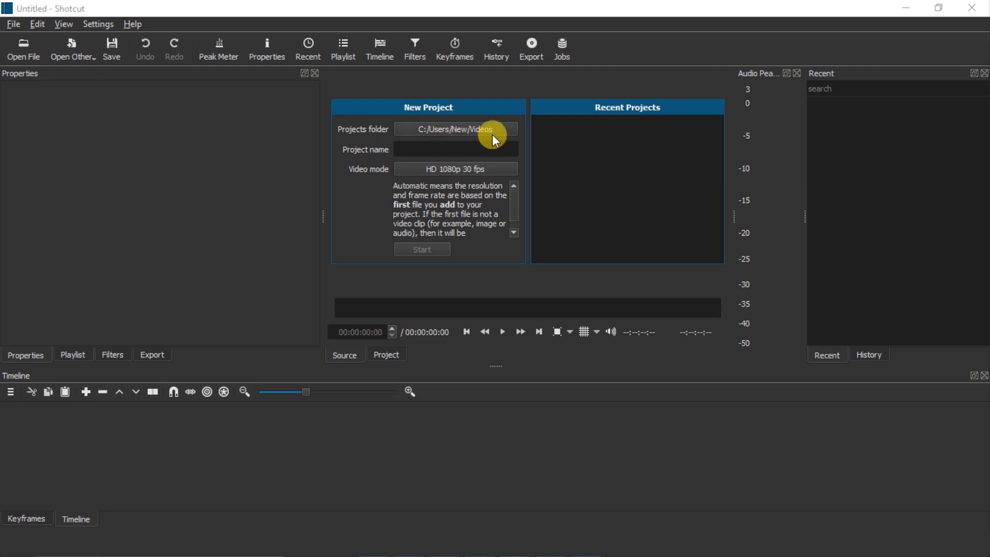
Create a project named "Shot cut video editing" with the HD 1080p 30 fps video mode
left_click(429, 150)
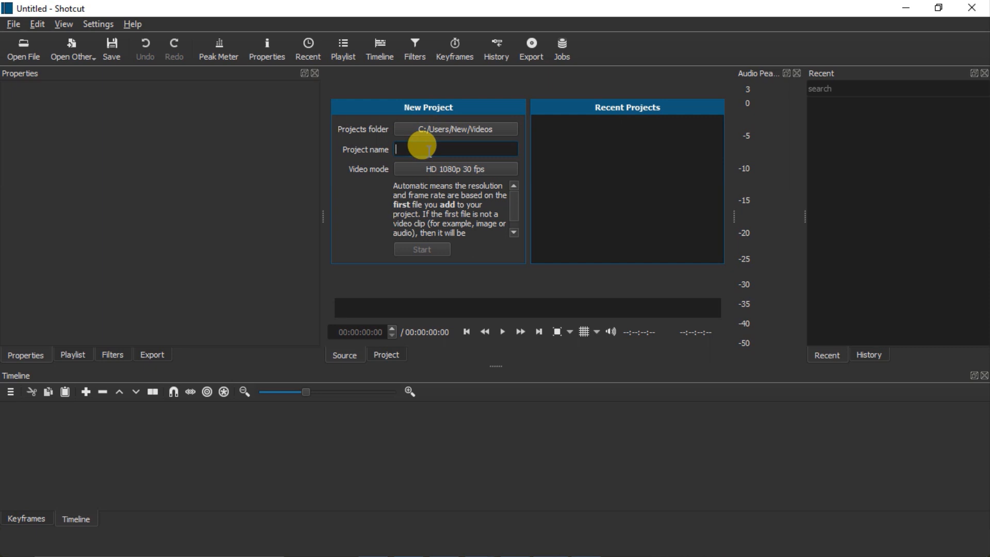
type("Shot cut video editing")
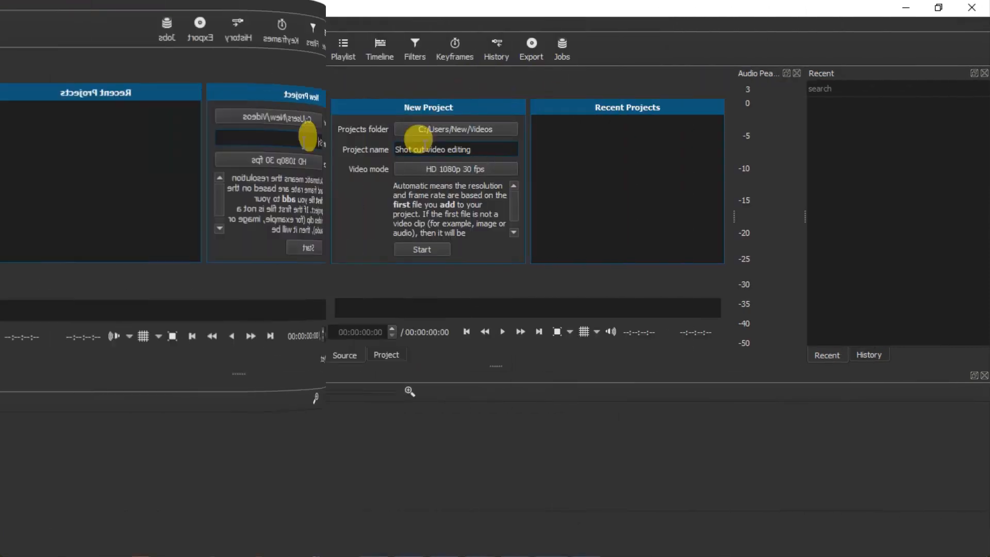
left_click(487, 169)
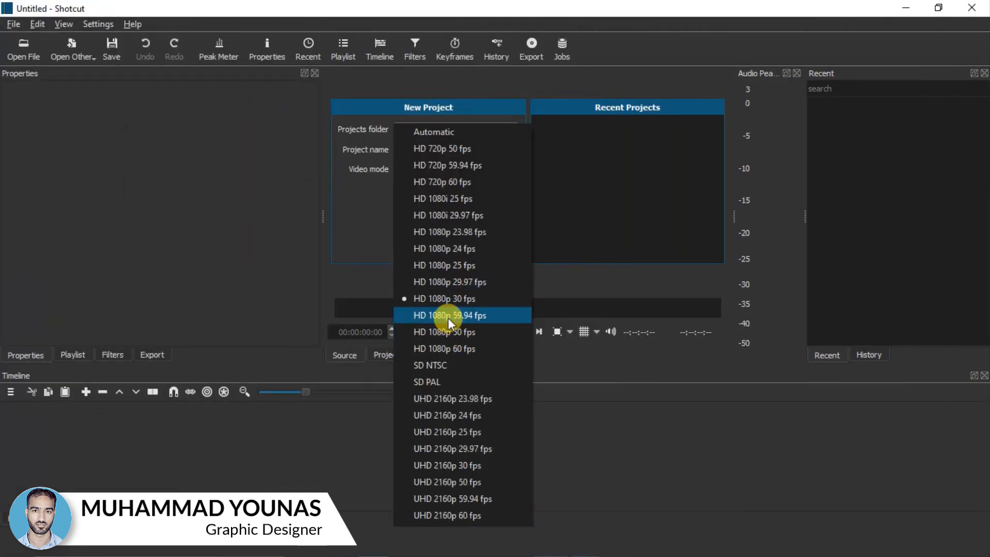
left_click(451, 299)
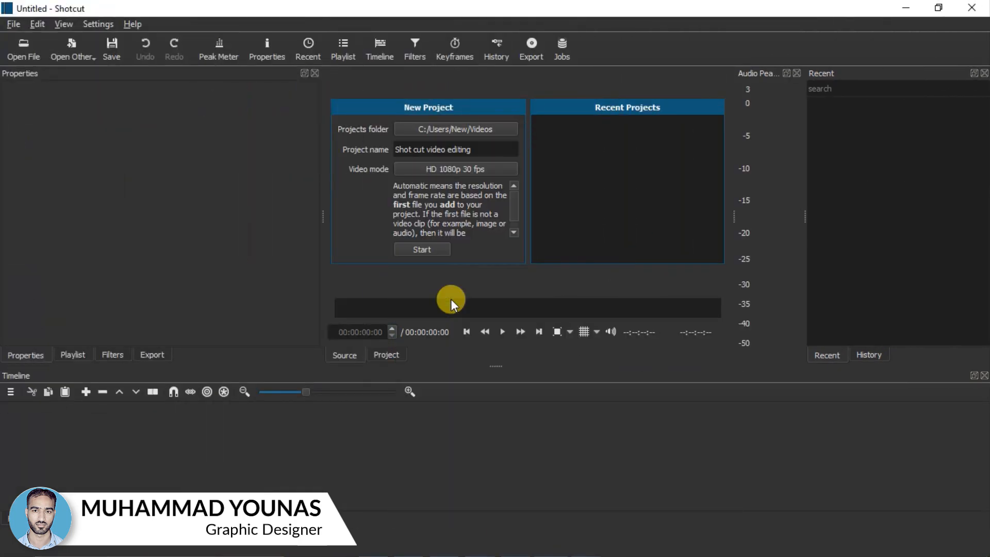
left_click(420, 249)
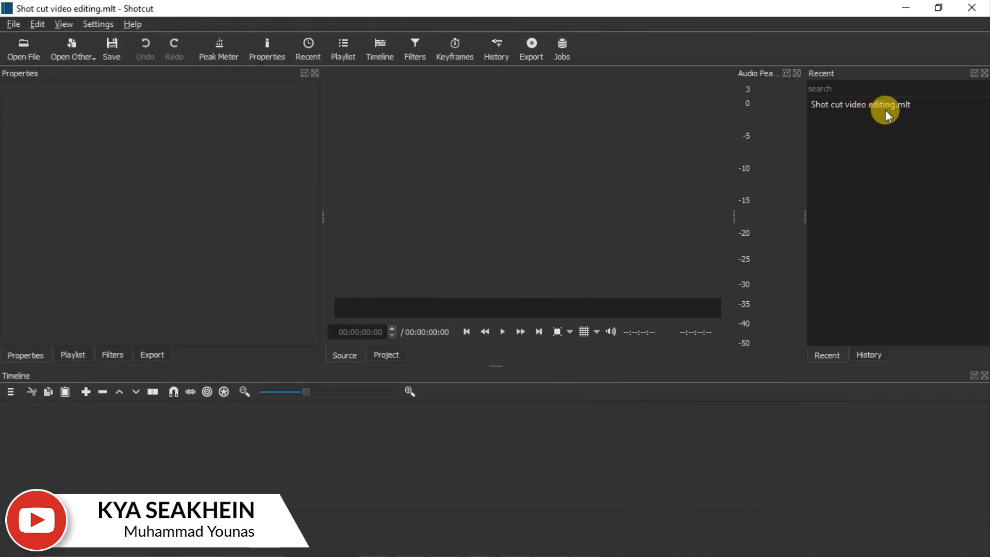
left_click(874, 107)
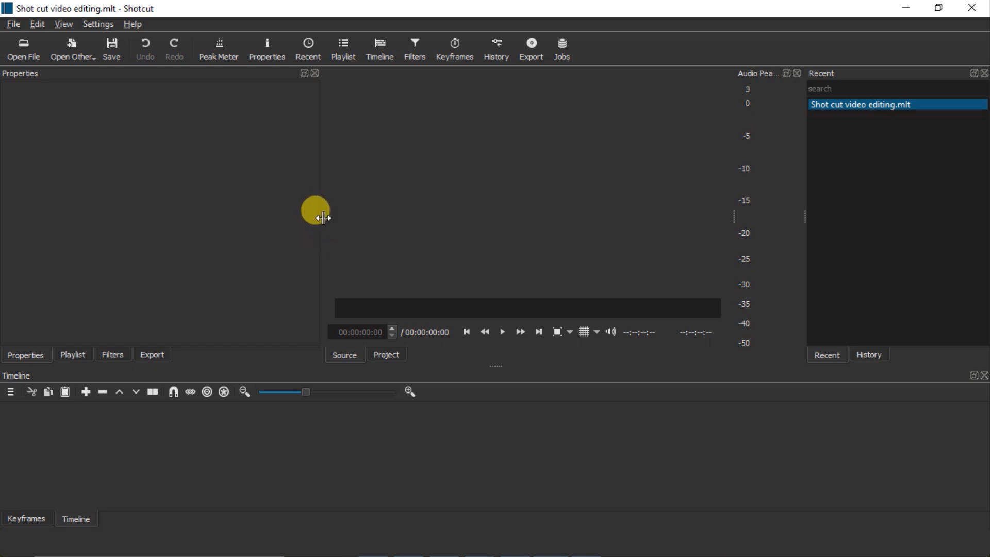
Resize the workspace panels, widening Properties and Audio Peak Meter, narrowing the preview and Recent, and making the Timeline slightly taller
mouse_move(323, 218)
left_mouse_down()
mouse_move(343, 214)
mouse_move(312, 226)
mouse_move(389, 215)
mouse_move(338, 210)
left_mouse_up()
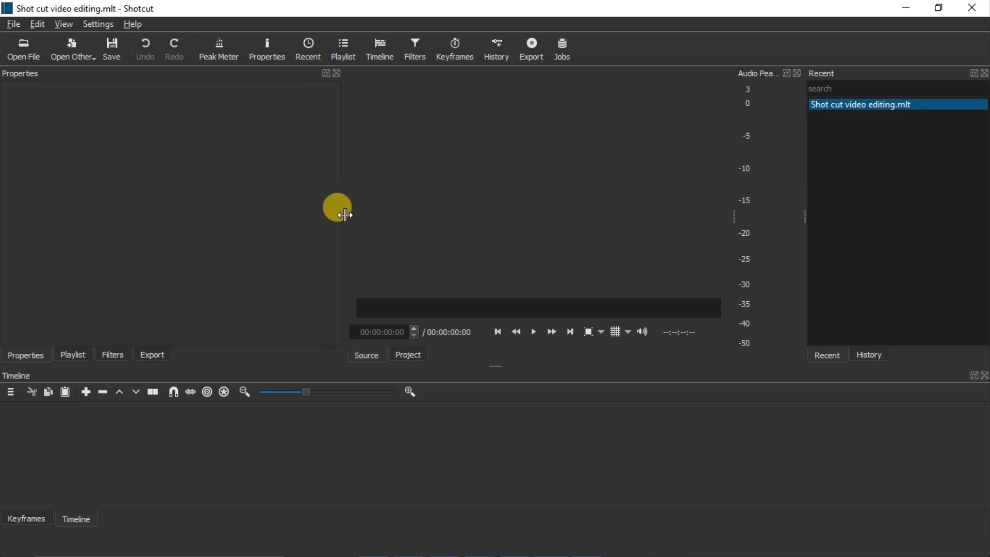
left_click_drag(733, 216, 711, 212)
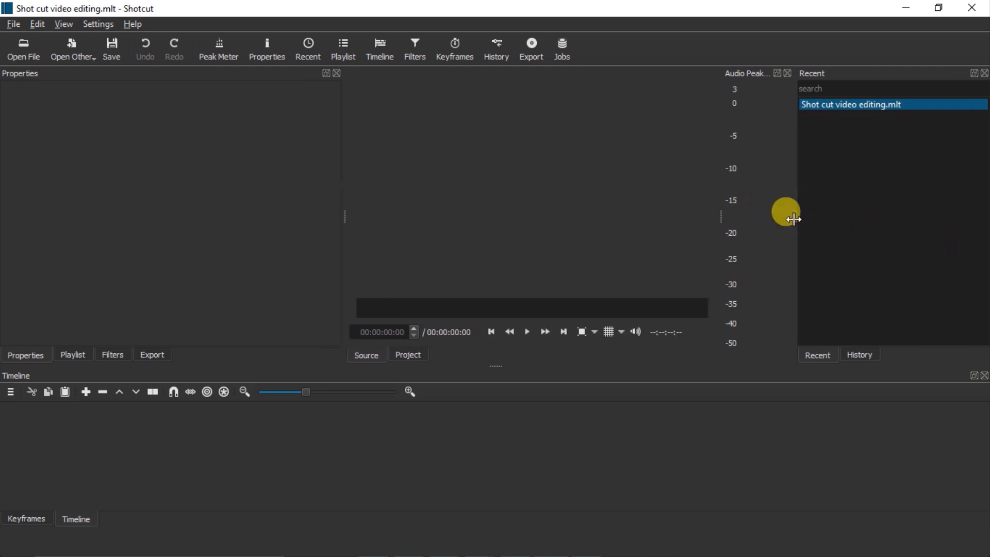
left_click_drag(793, 219, 827, 219)
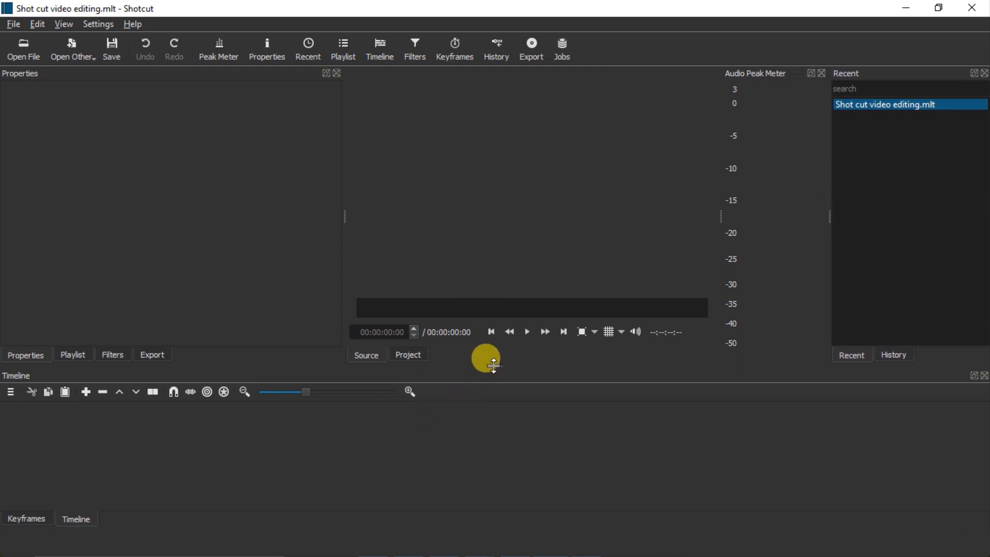
mouse_move(492, 366)
left_mouse_down()
mouse_move(497, 390)
mouse_move(500, 341)
mouse_move(507, 378)
mouse_move(498, 355)
left_mouse_up()
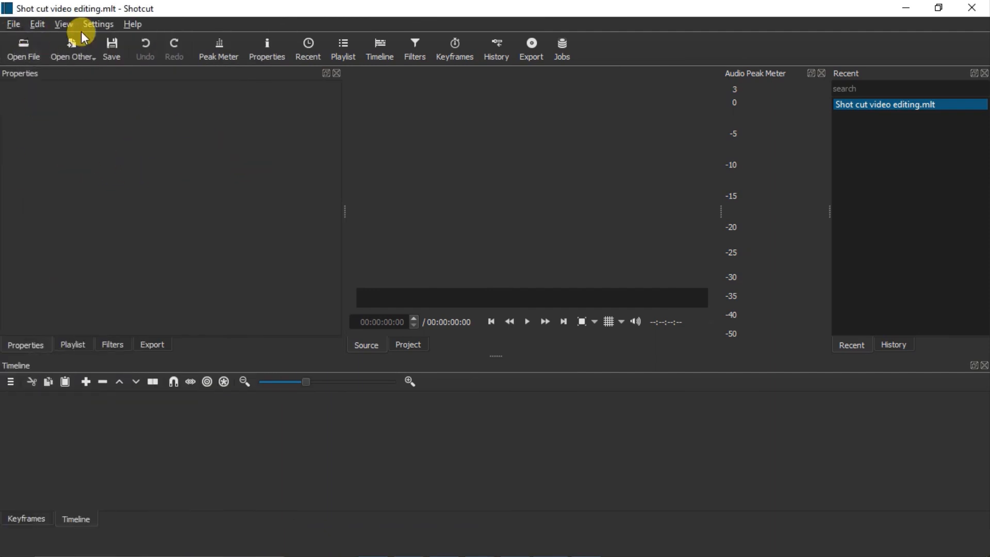
Review the available file, editing, view and settings commands, plus the generator and device sources that can be opened
left_click(14, 23)
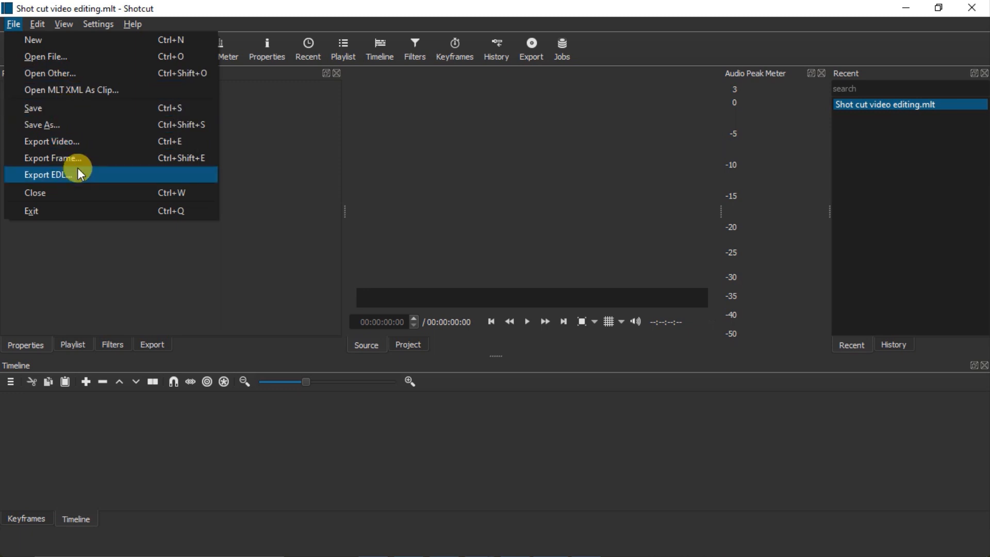
left_click(183, 273)
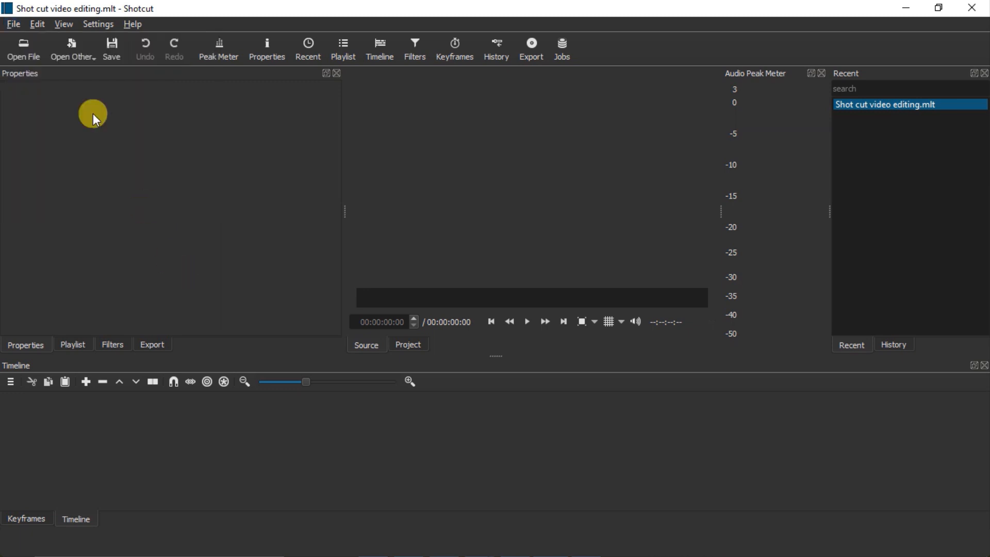
left_click(37, 25)
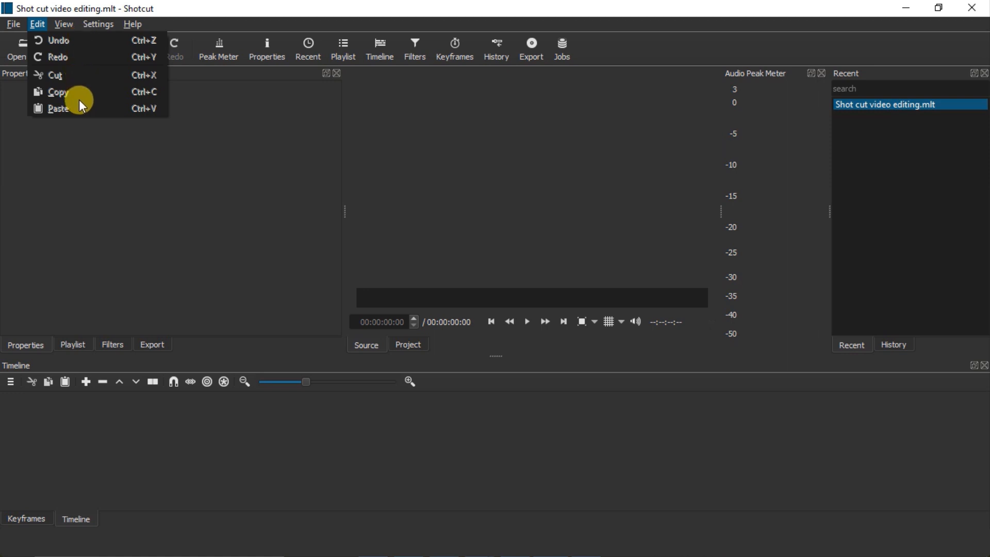
mouse_move(64, 24)
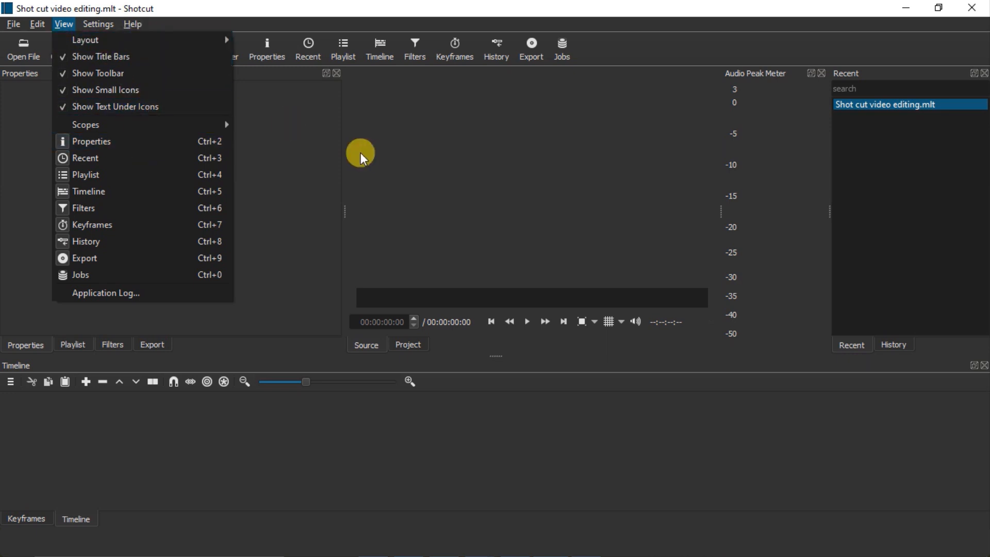
left_click(287, 150)
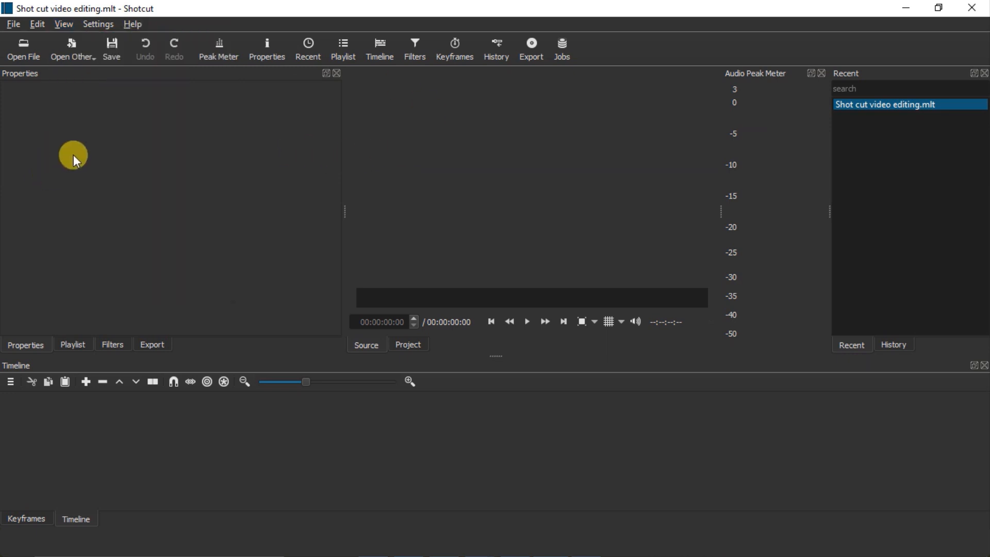
left_click(99, 25)
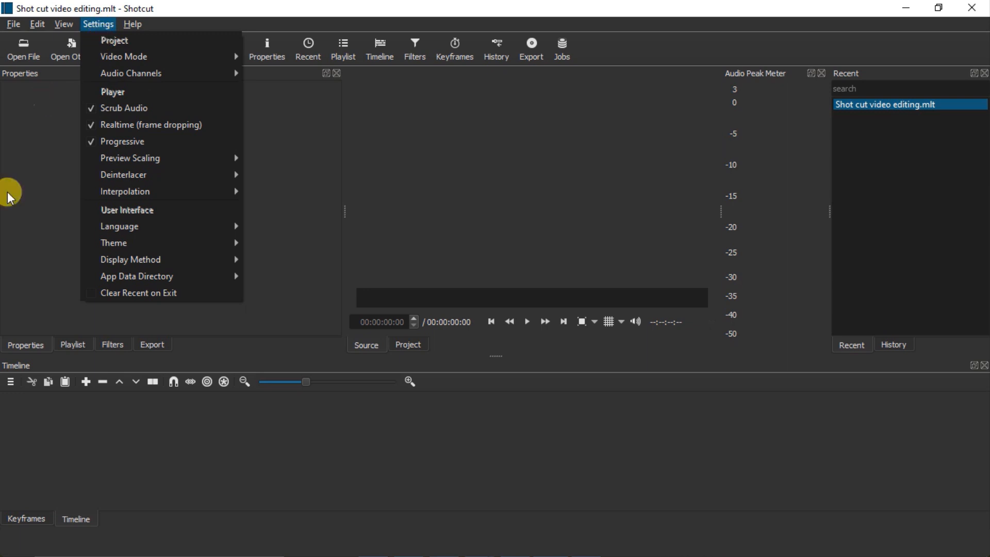
left_click(29, 172)
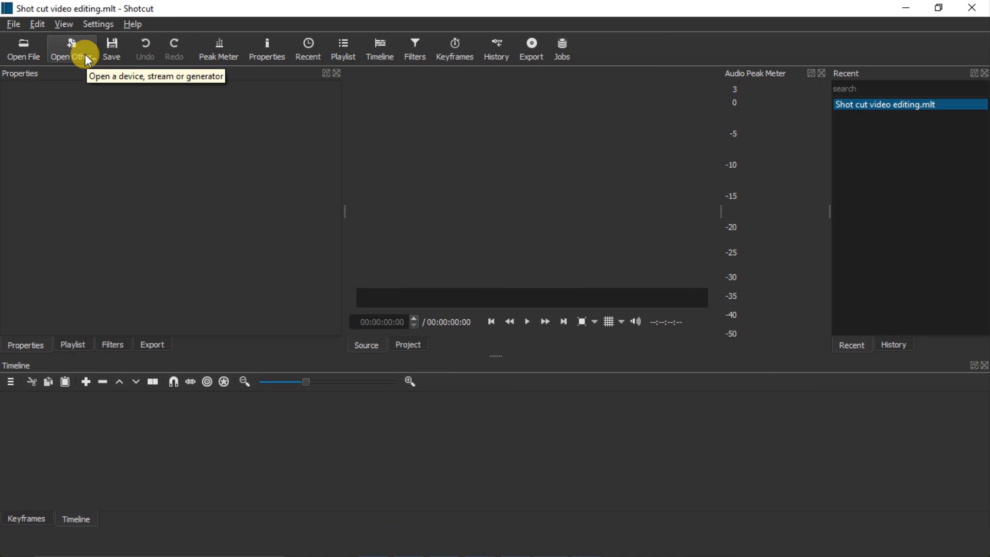
left_click(84, 53)
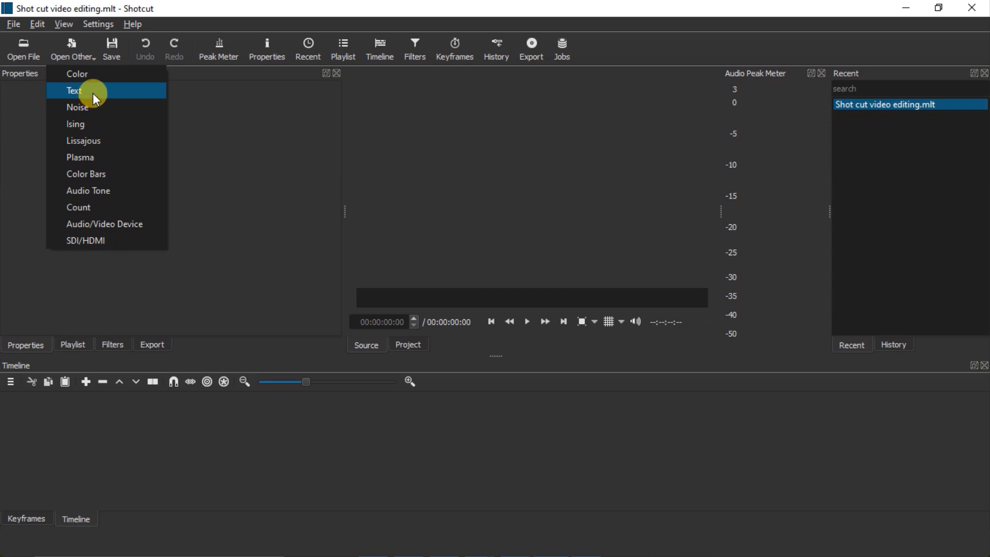
left_click(208, 115)
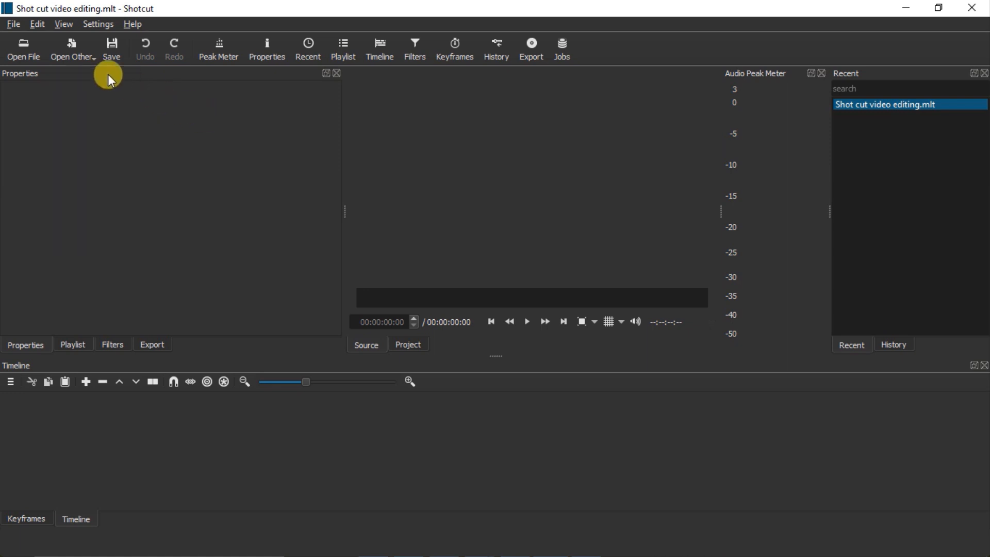
Save the project, hide the audio peak meter and show it again
left_click(106, 58)
left_click(220, 63)
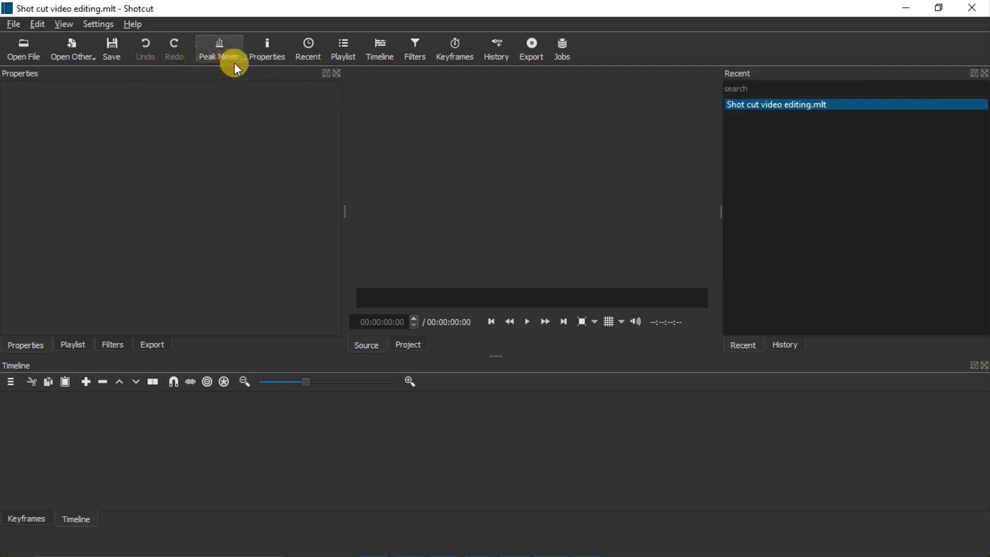
left_click(219, 62)
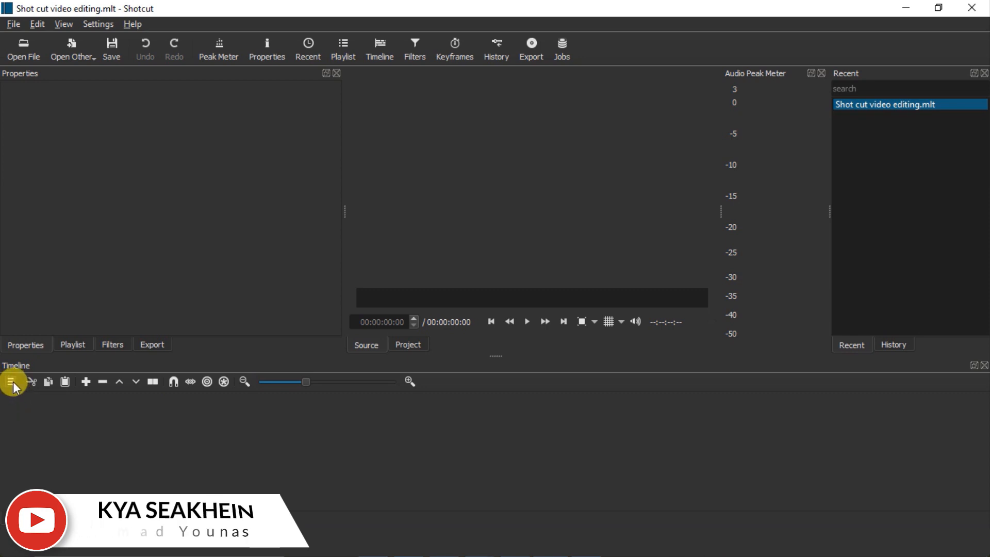
Add an audio track and a video track to the timeline
left_click(10, 382)
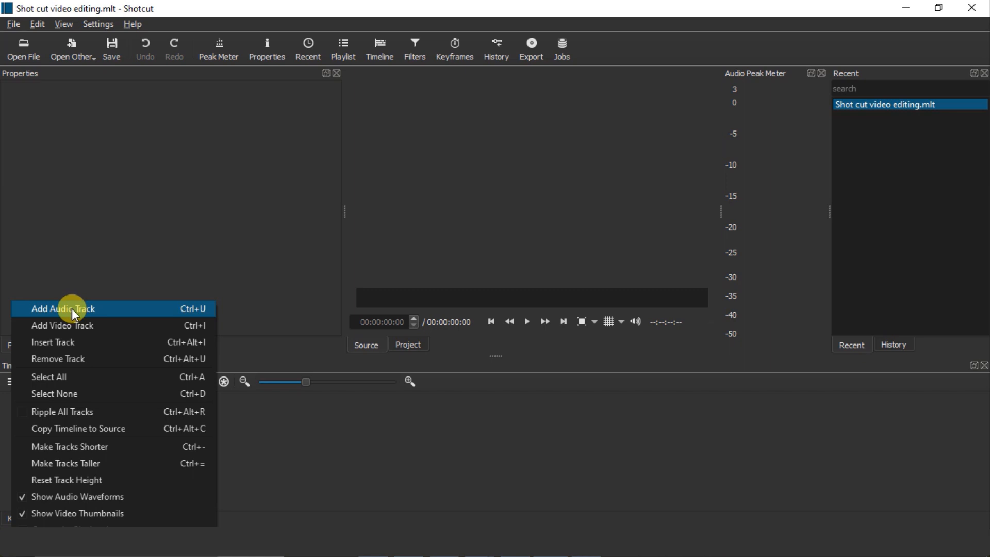
left_click(73, 309)
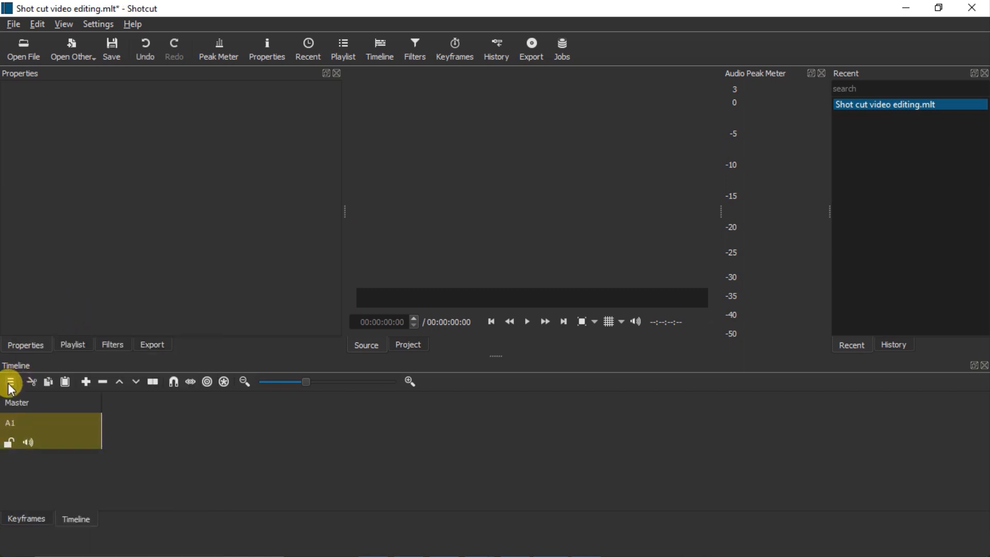
left_click(10, 384)
left_click(70, 326)
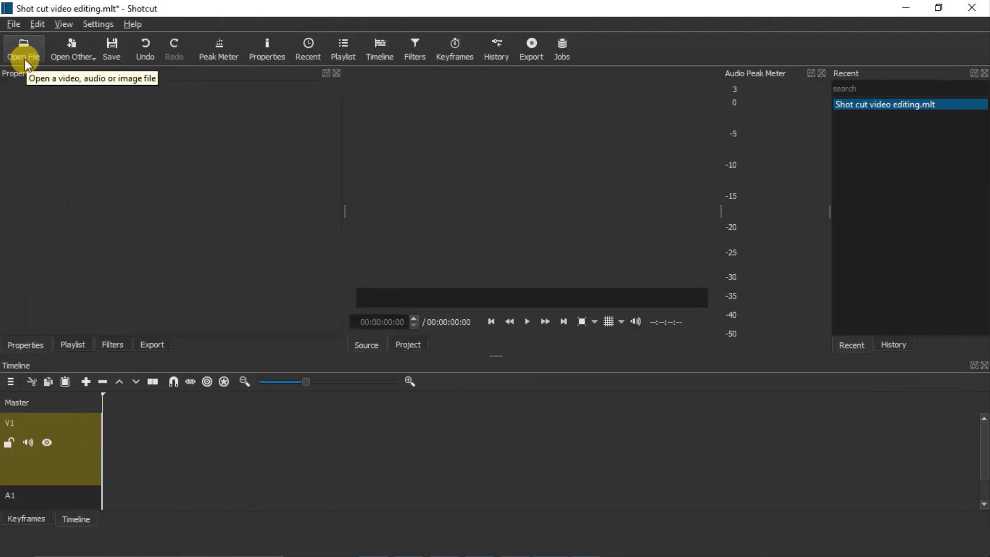
Open the "Free Video Editor for windows 2020" video file from the Videos folder
left_click(23, 51)
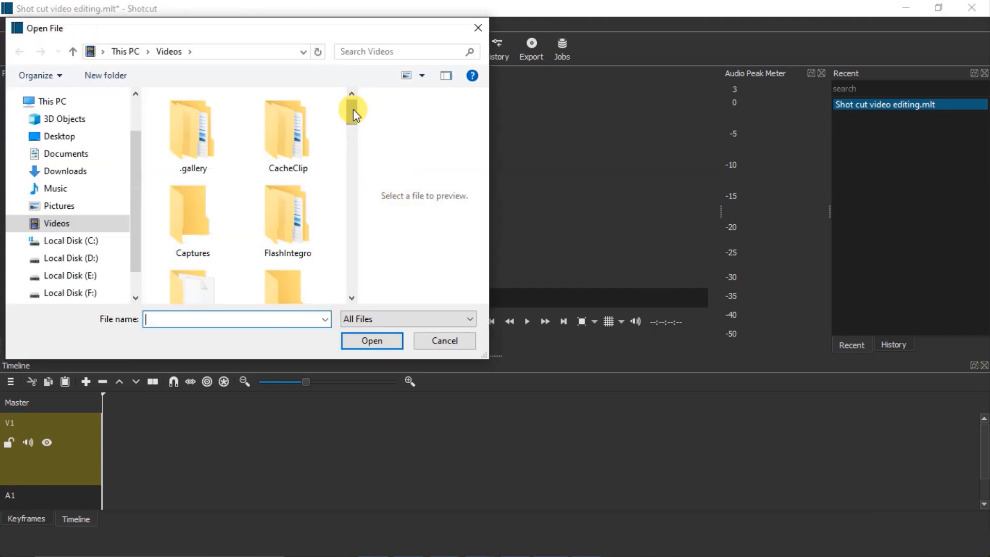
left_click_drag(354, 106, 354, 215)
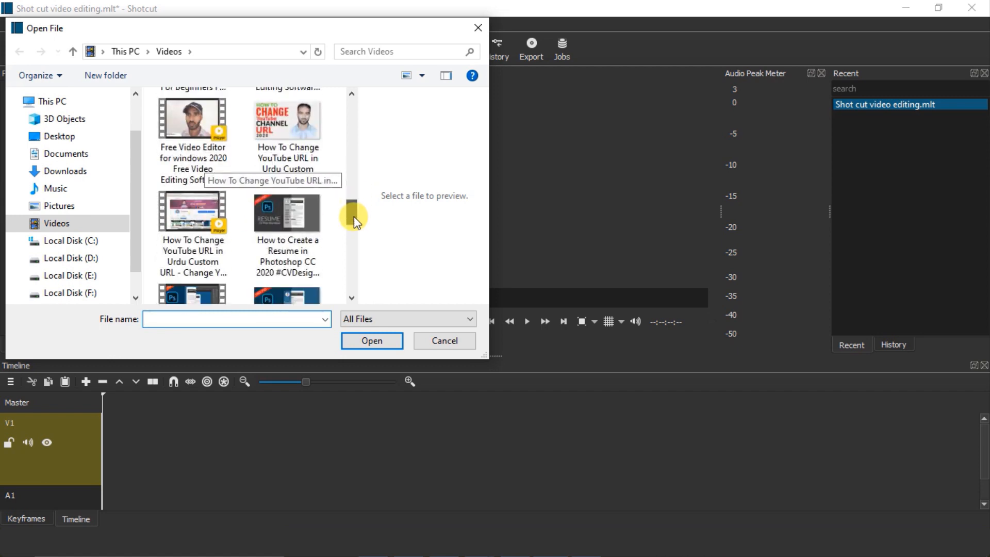
left_click(206, 165)
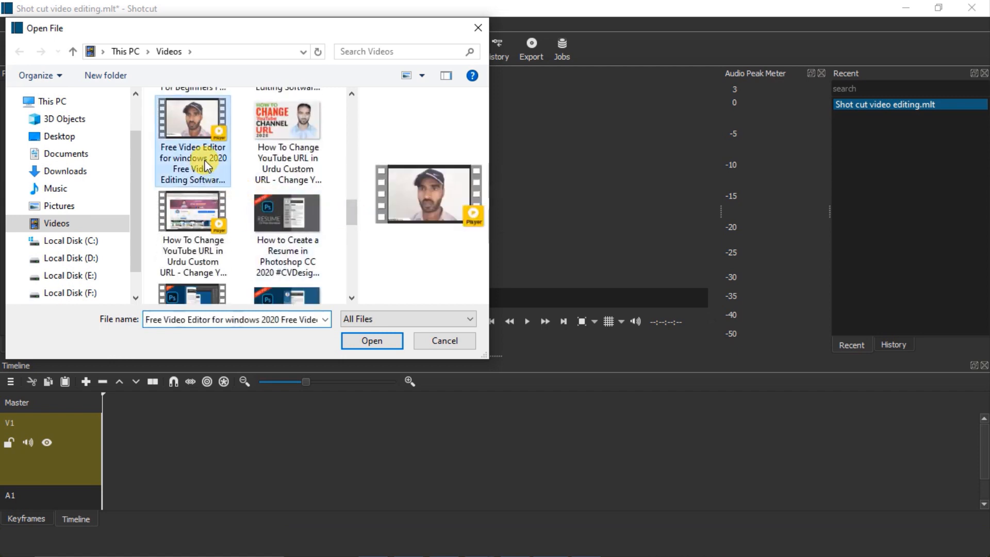
left_click(378, 339)
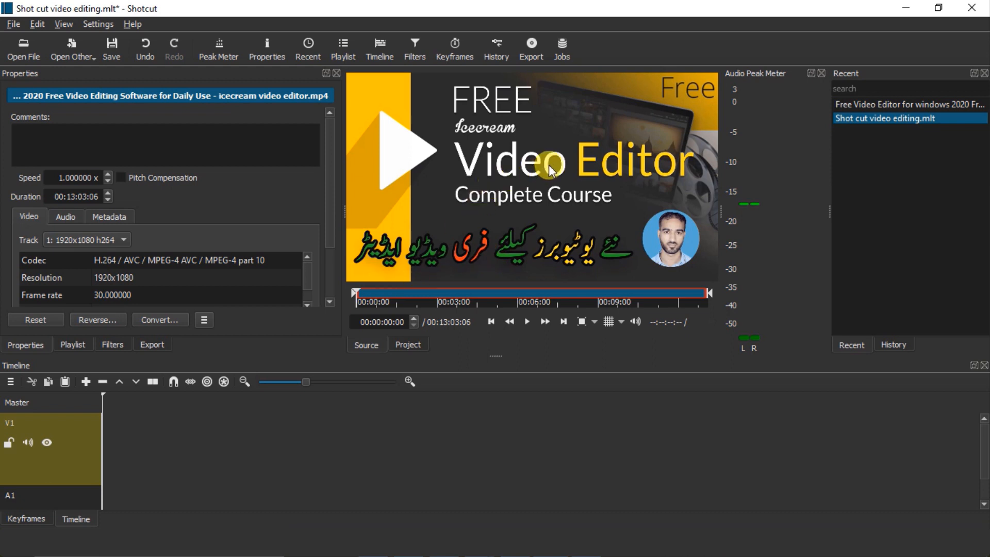
Place the opened video on track V1 at the very start of the timeline
left_click_drag(580, 146, 110, 442)
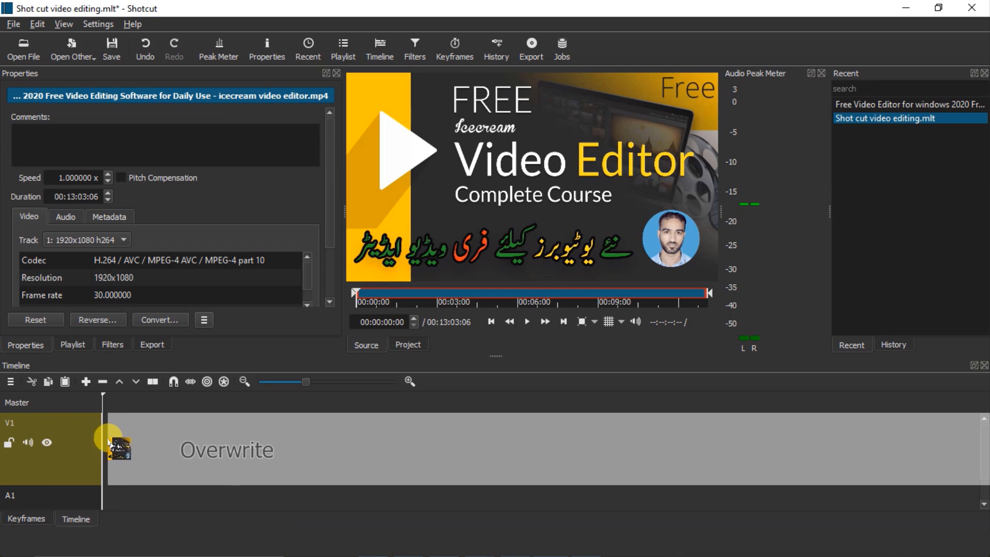
left_click_drag(109, 442, 316, 449)
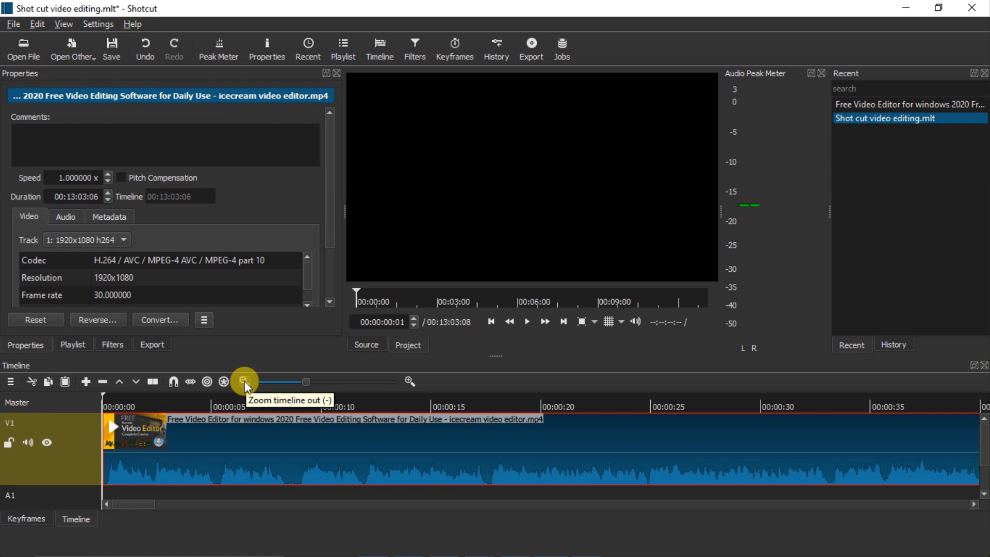
left_click(244, 382)
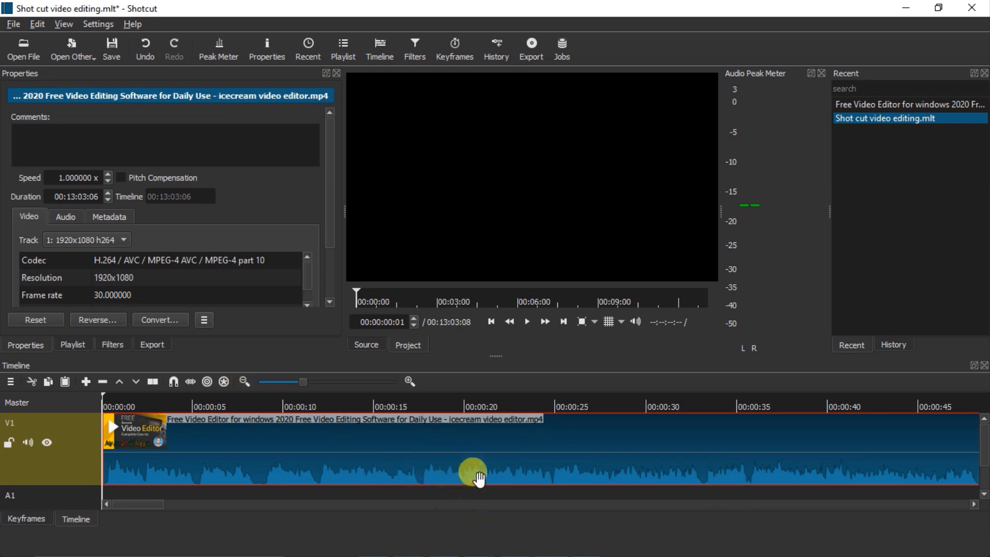
Detach the audio from the V1 clip and select the separated audio clip on track A1
right_click(505, 471)
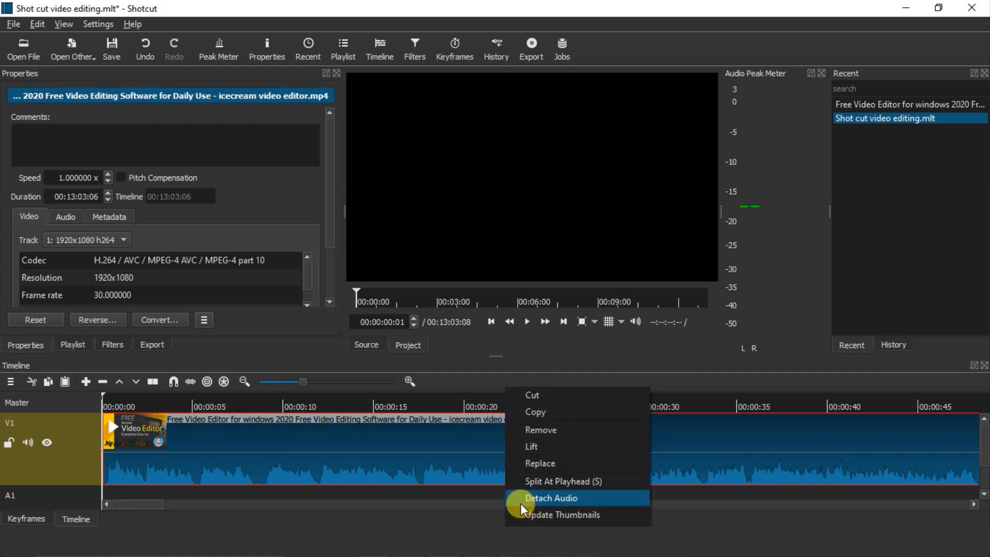
left_click(541, 498)
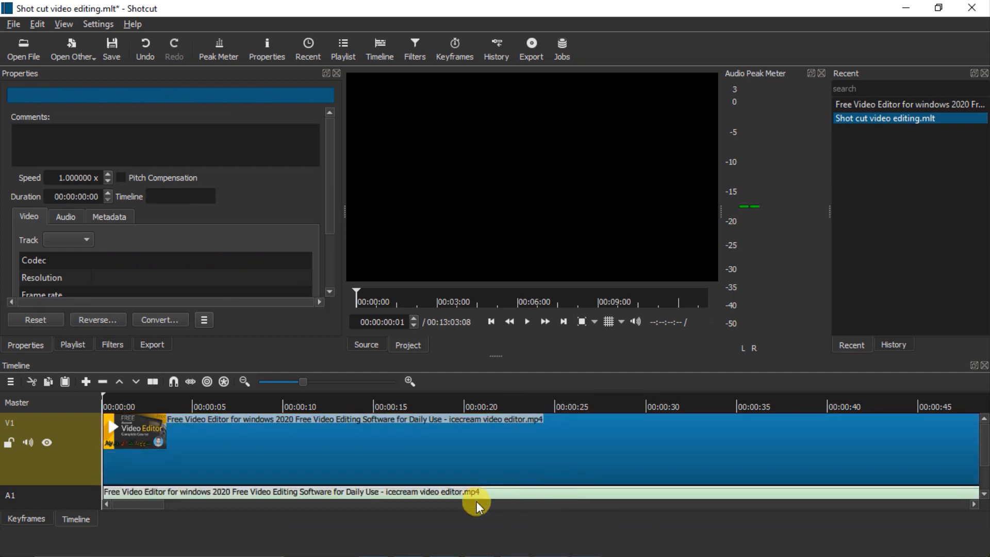
left_click(984, 494)
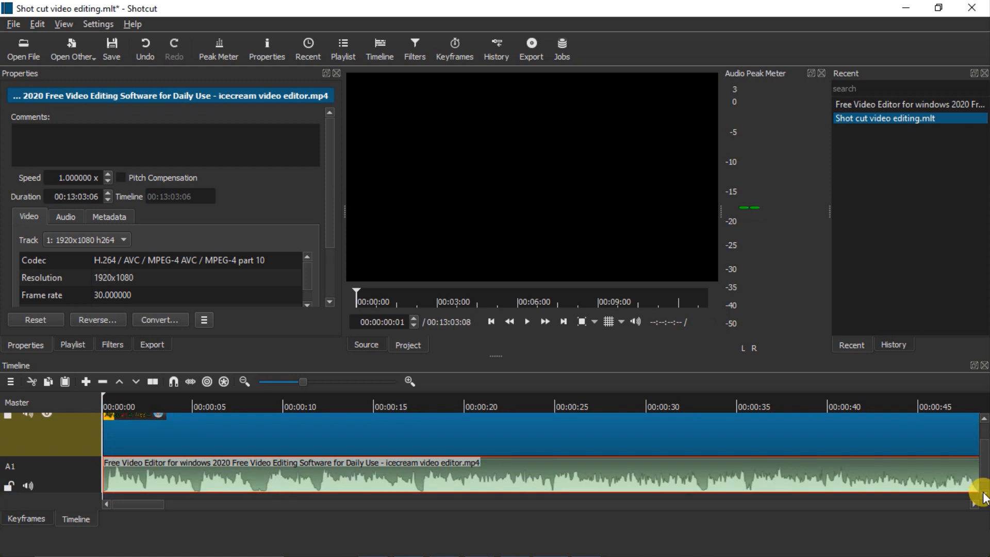
left_click(645, 477)
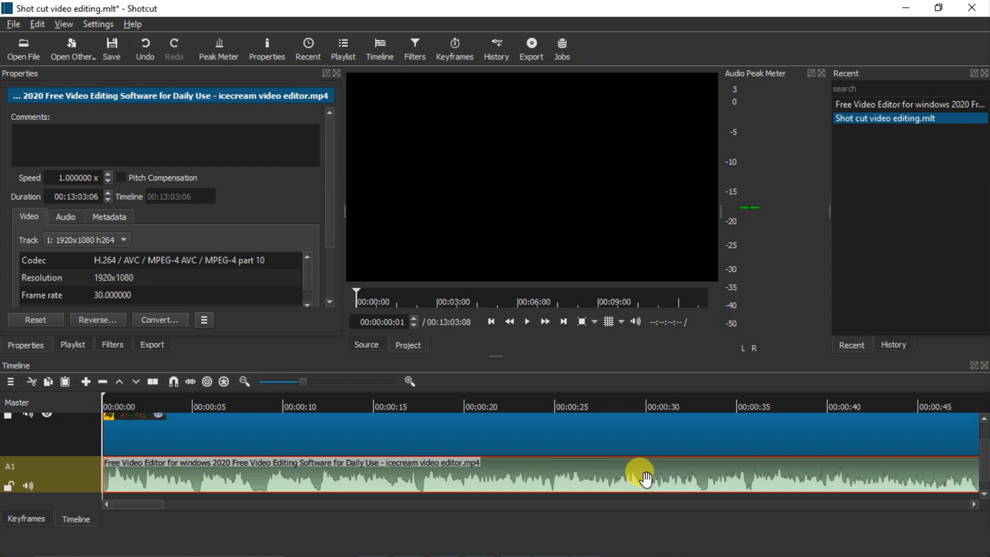
Delete the detached audio clip from track A1 and split the V1 clip at 00:00:20:00
key("Delete")
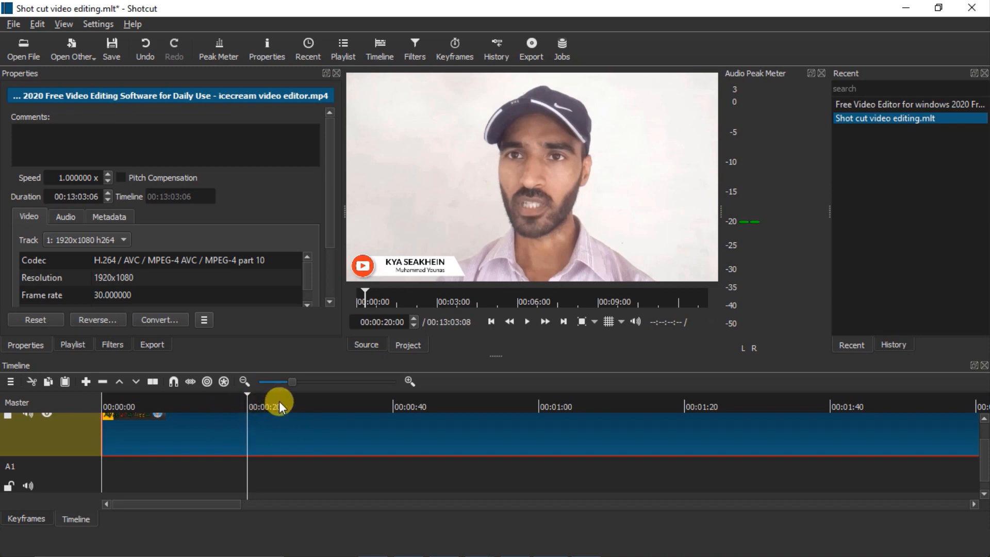
left_click(149, 382)
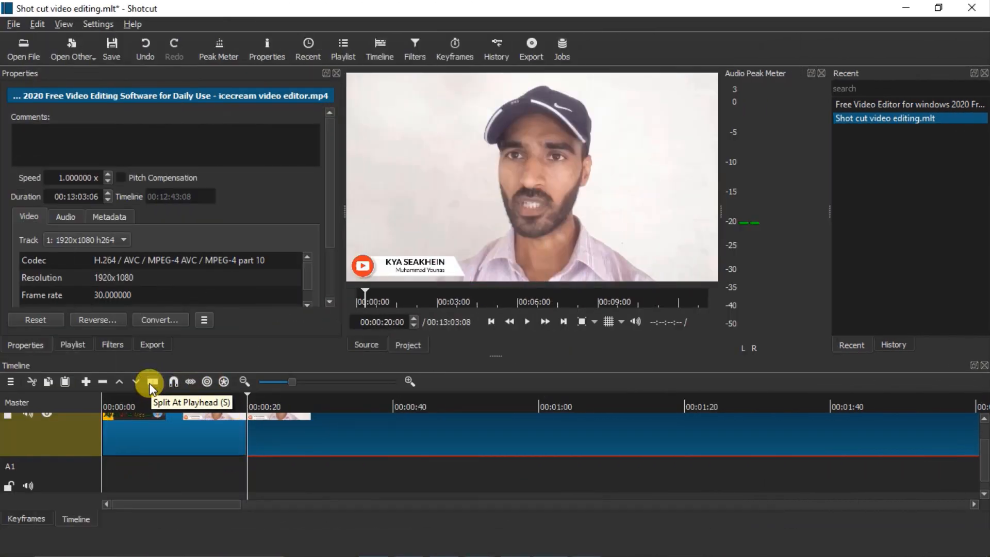
Split the V1 clip at 00:00:39:27 and again at 00:01:05:20
left_click(392, 408)
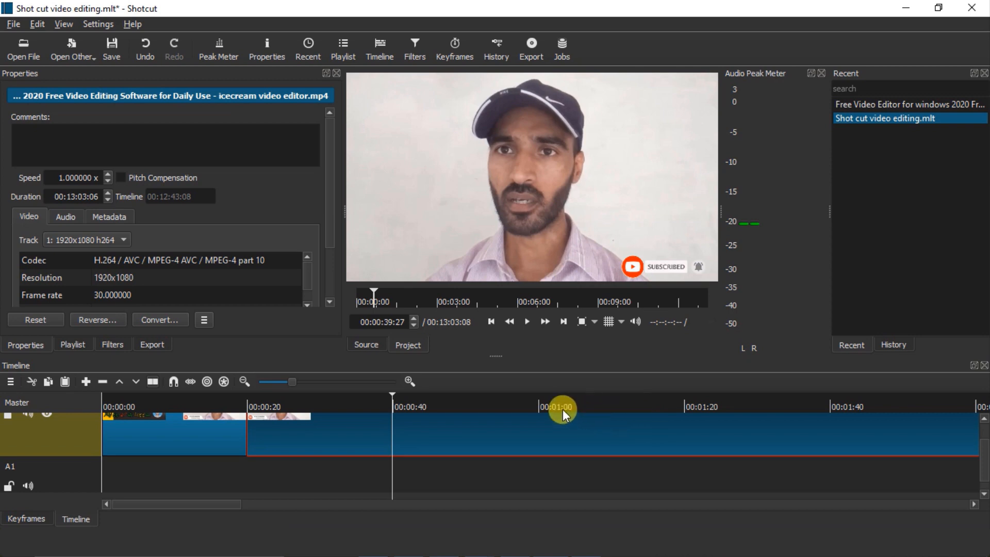
key("s")
left_click(580, 405)
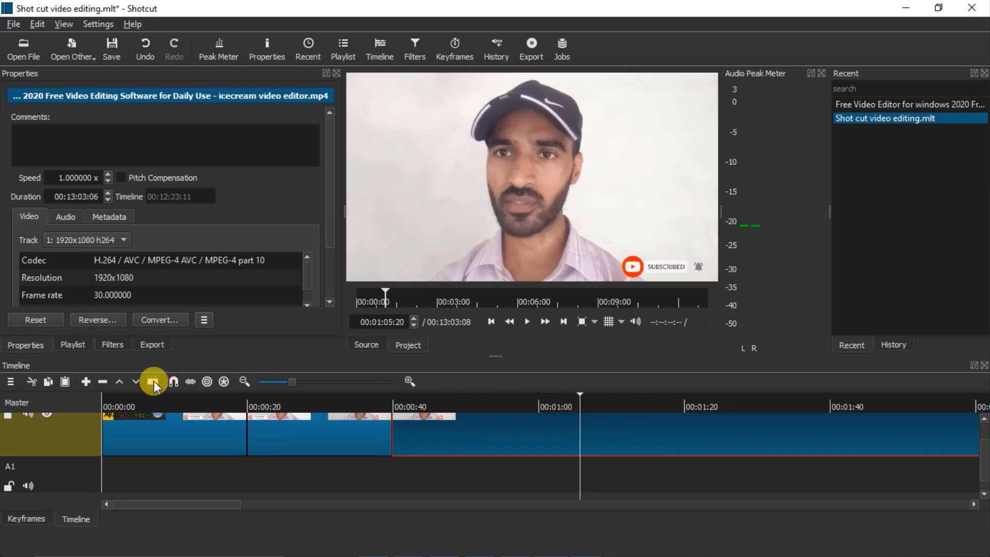
key("s")
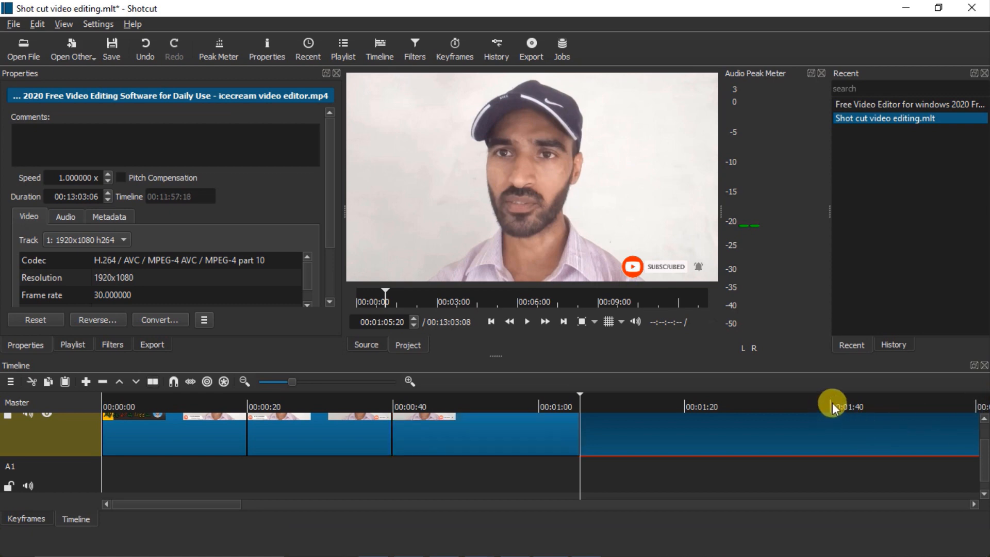
Split the V1 clip at 00:01:40:09 and delete everything after that cut
left_click(833, 404)
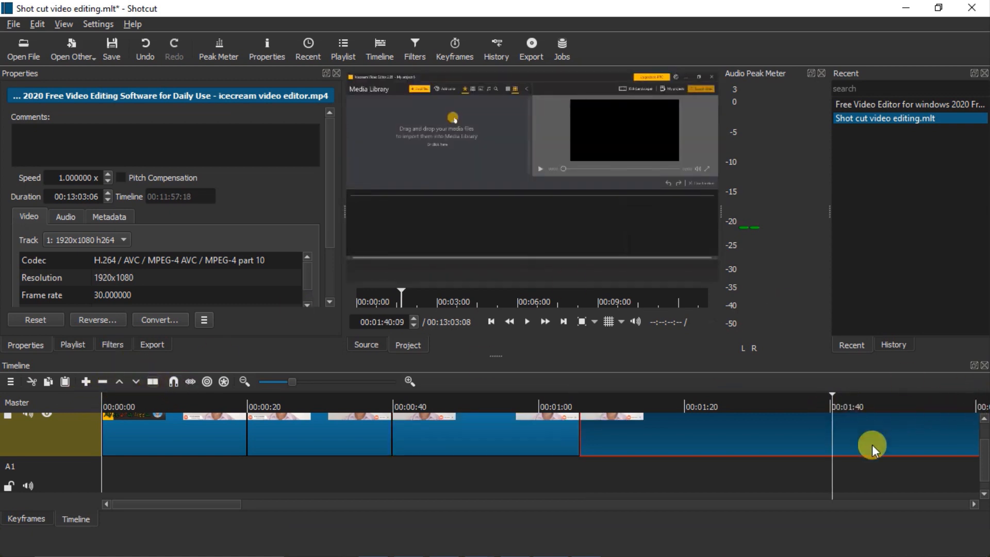
key("s")
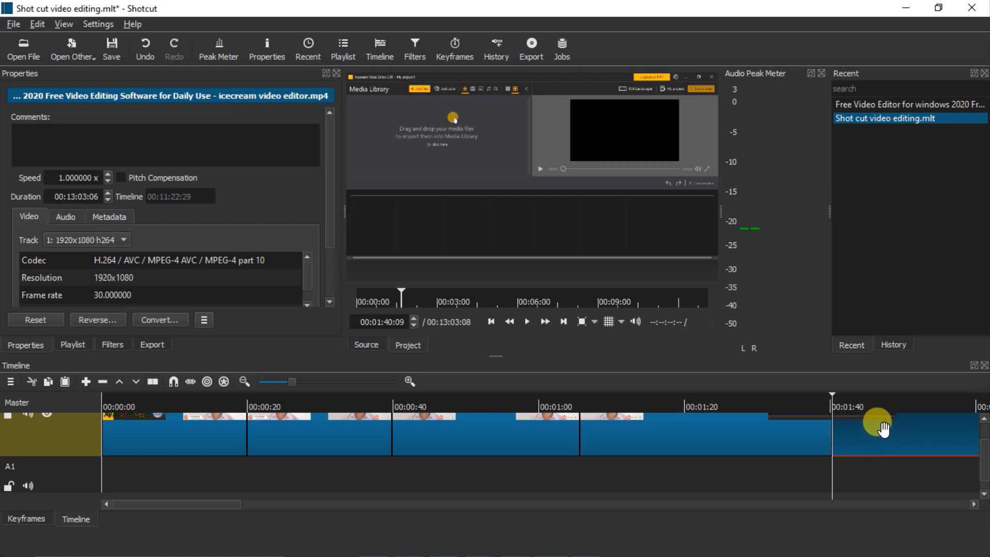
key("Delete")
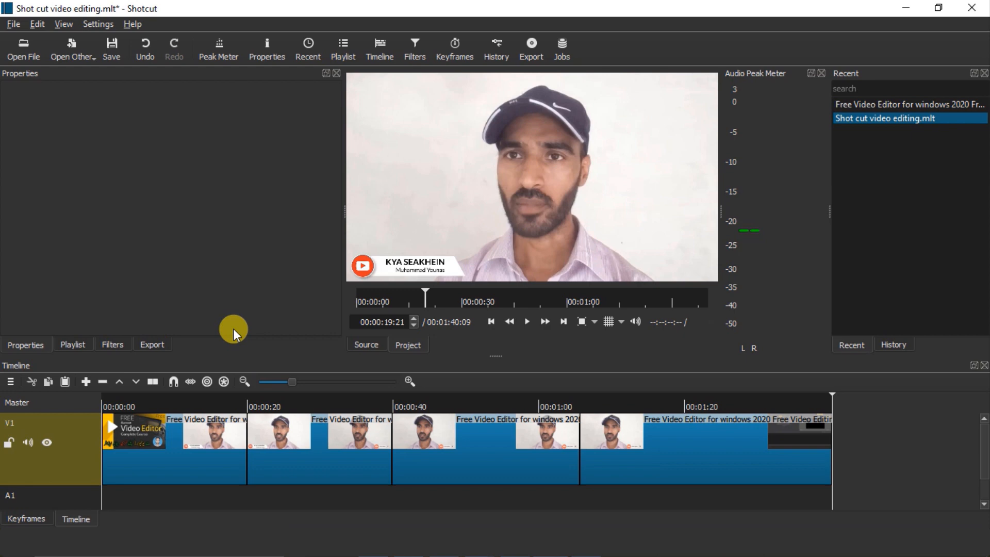
Show the filters for the second V1 clip and examine the available Favorite, Video and Audio filters
left_click(114, 345)
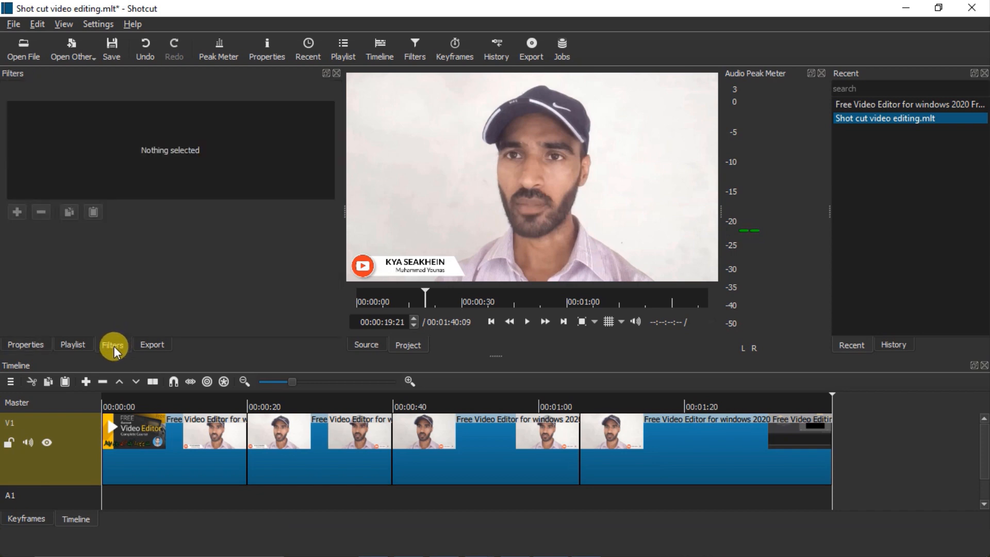
left_click(181, 401)
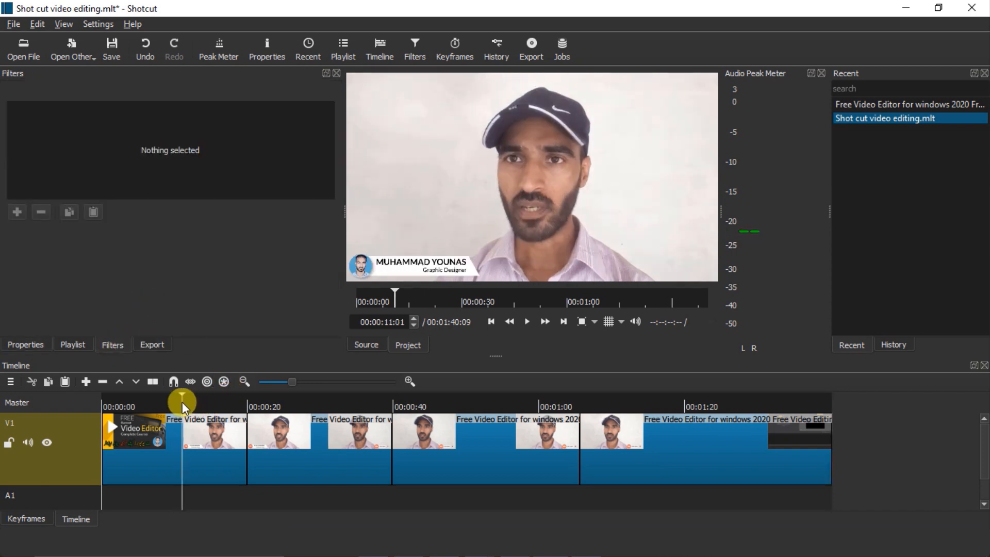
left_click(203, 437)
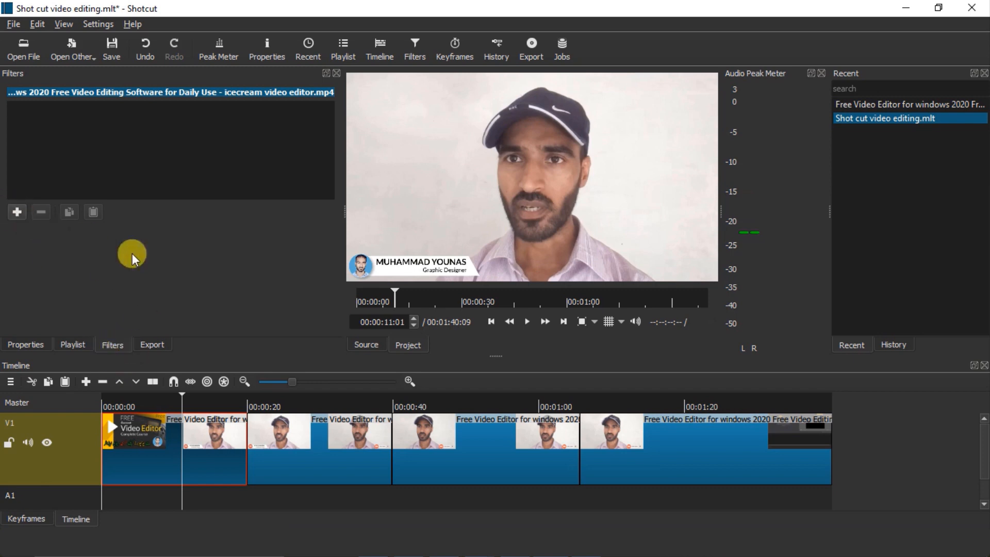
left_click(320, 403)
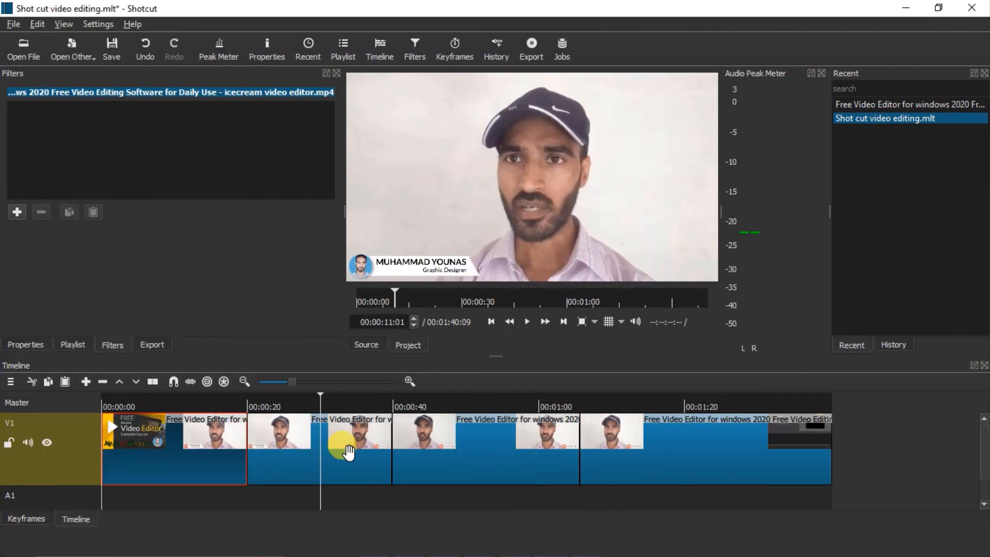
left_click(349, 453)
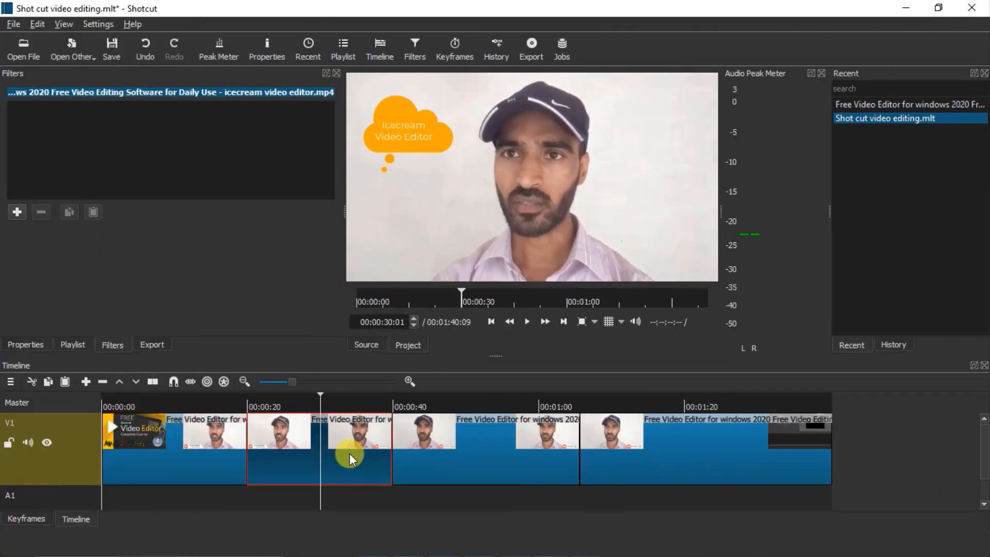
left_click(16, 212)
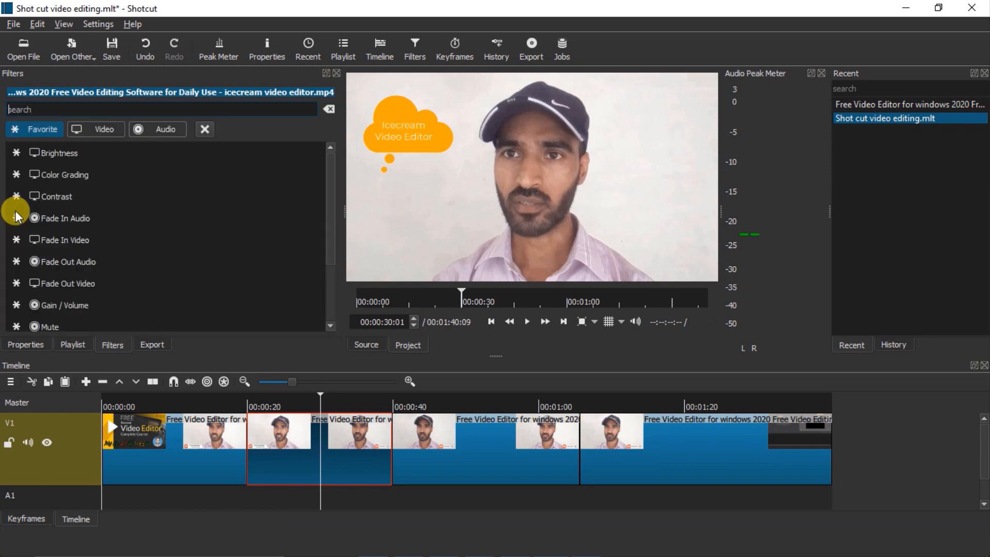
scroll(21, 283, "down", 2)
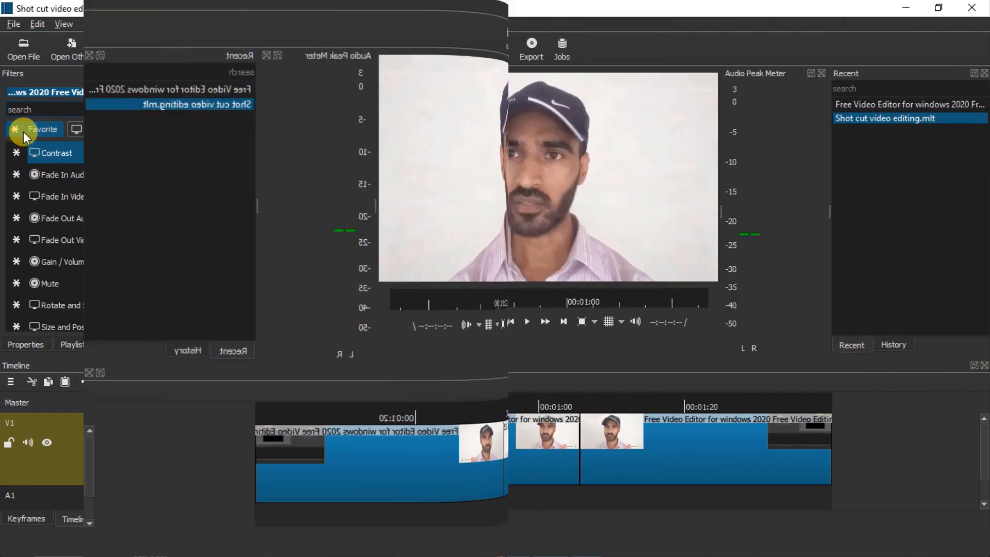
left_click(95, 129)
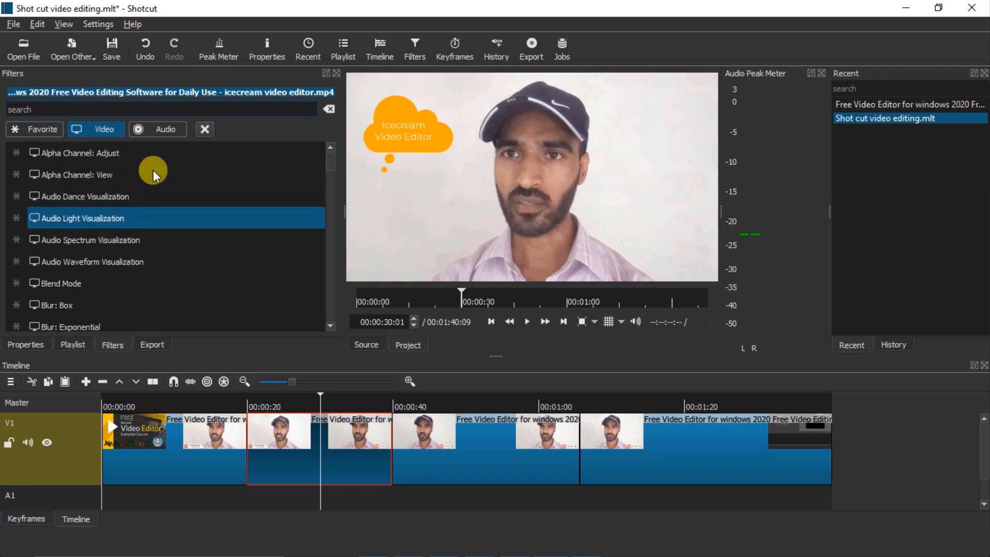
left_click(165, 127)
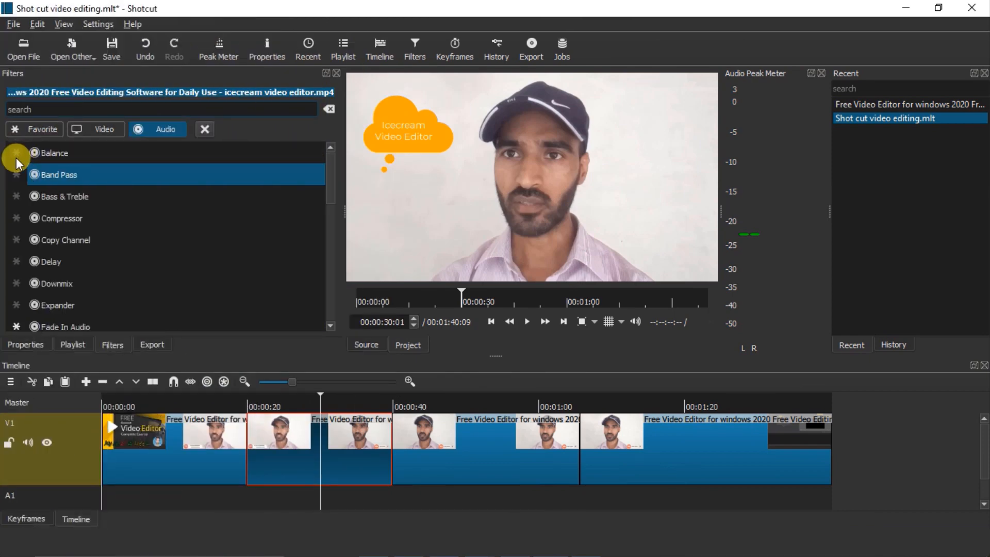
left_click(93, 130)
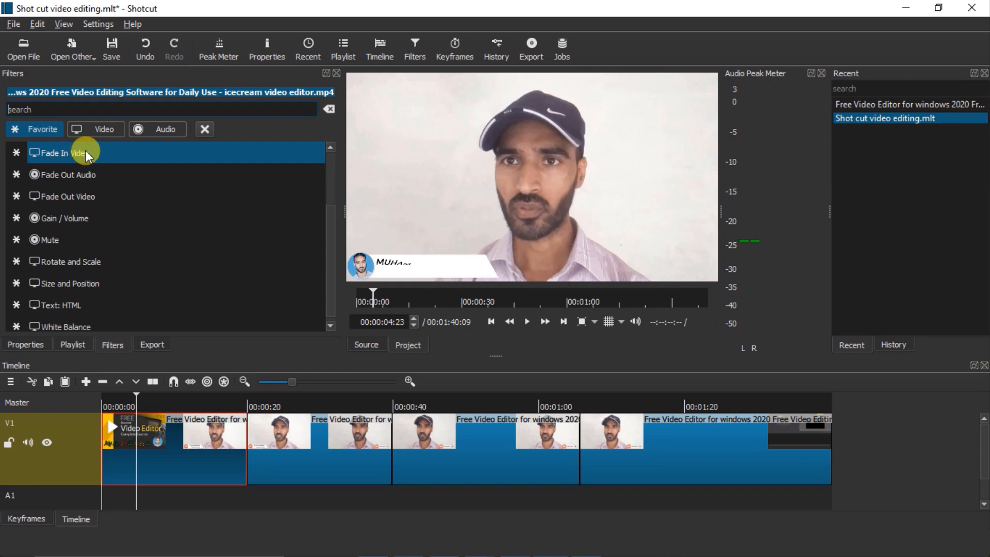
Add the Fade In Video and Fade Out Video filters to the first V1 clip
left_click(86, 153)
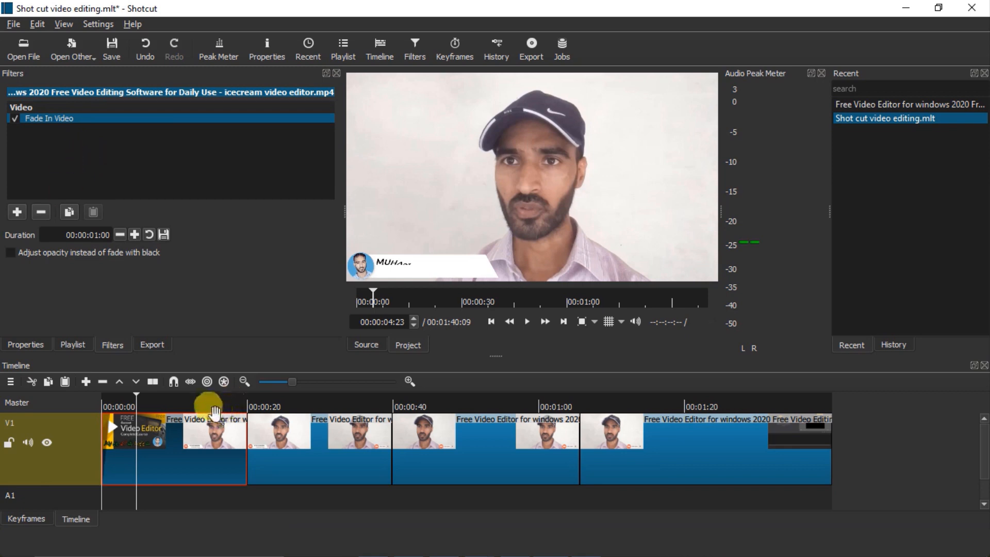
left_click(17, 212)
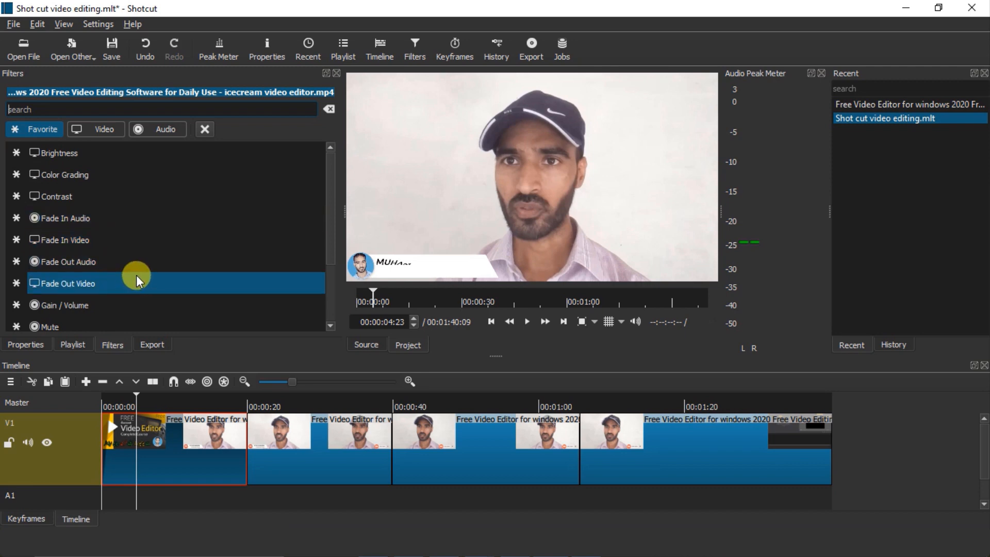
left_click(88, 284)
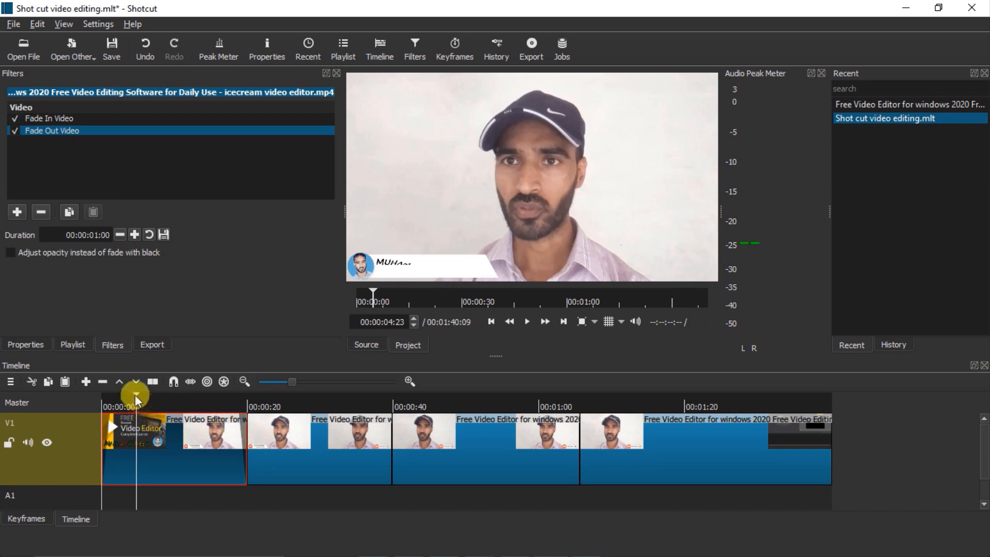
Play the timeline from the start to check the fade-in on the first V1 clip
left_click_drag(135, 395, 92, 396)
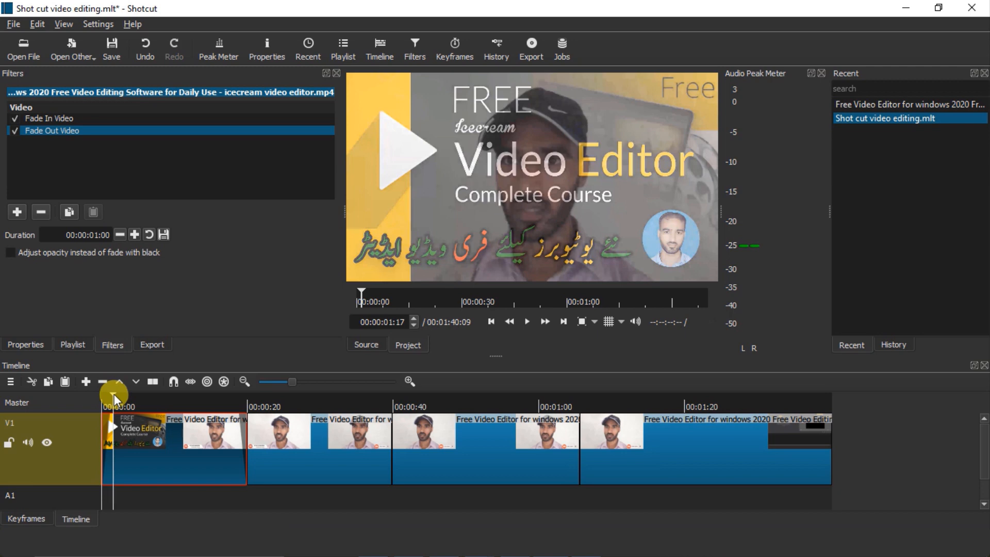
left_click_drag(114, 395, 70, 394)
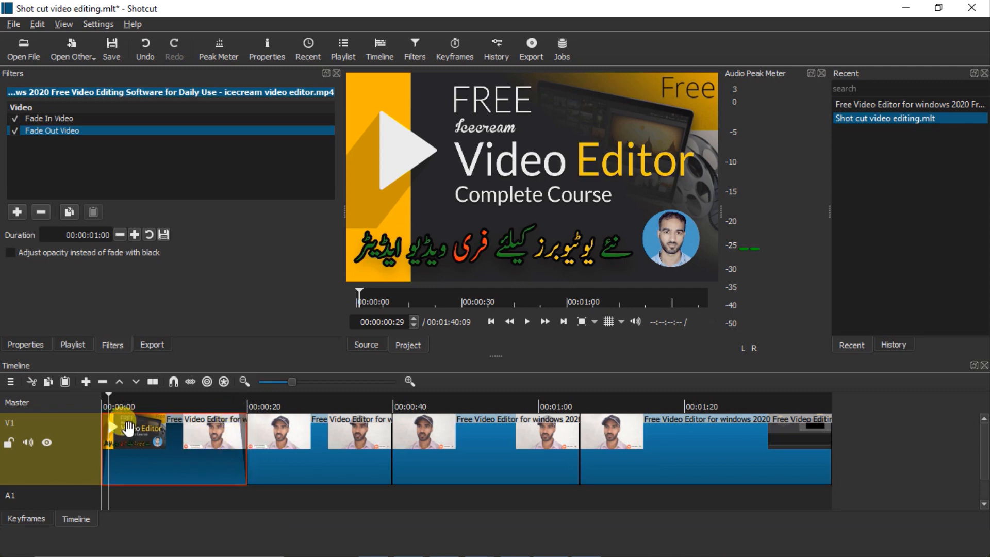
left_click(107, 394)
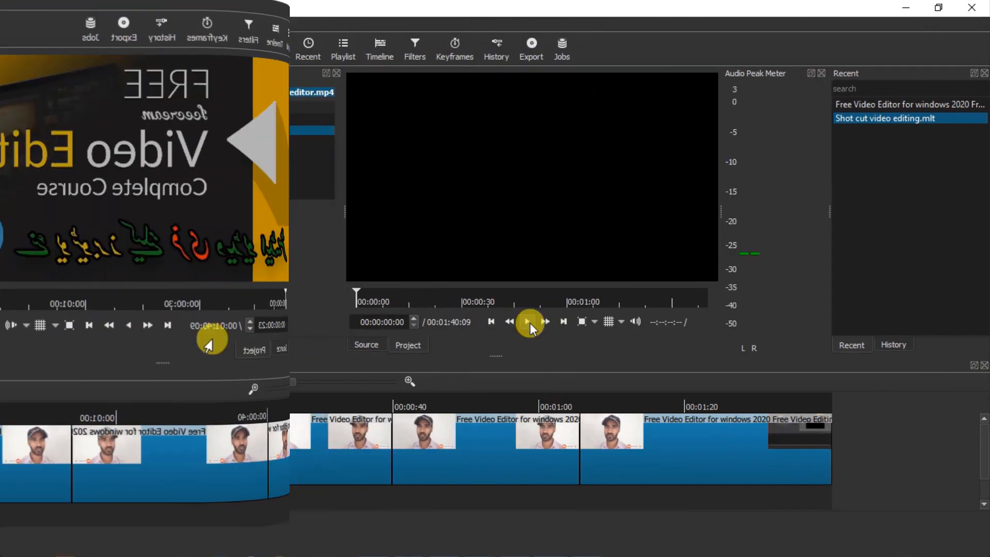
left_click(528, 322)
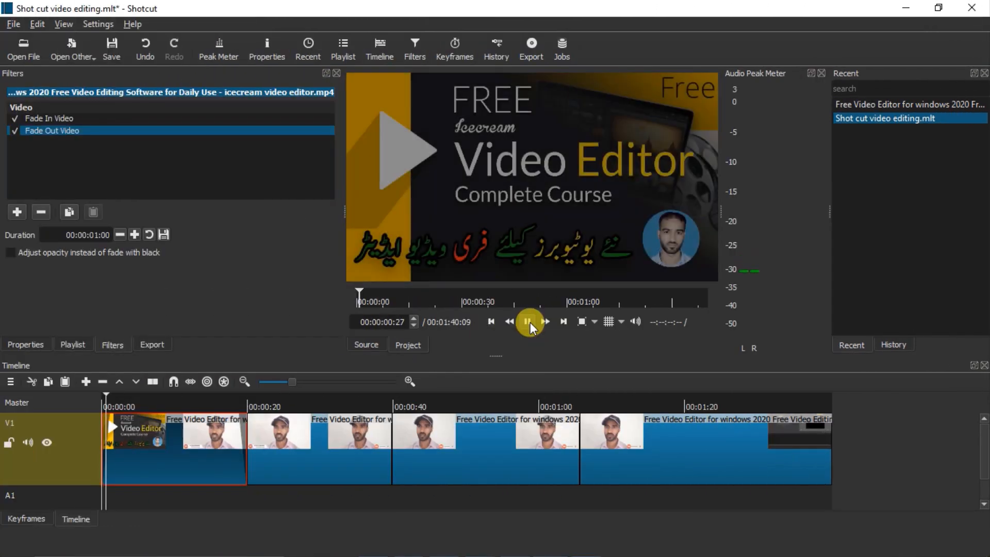
left_click(528, 322)
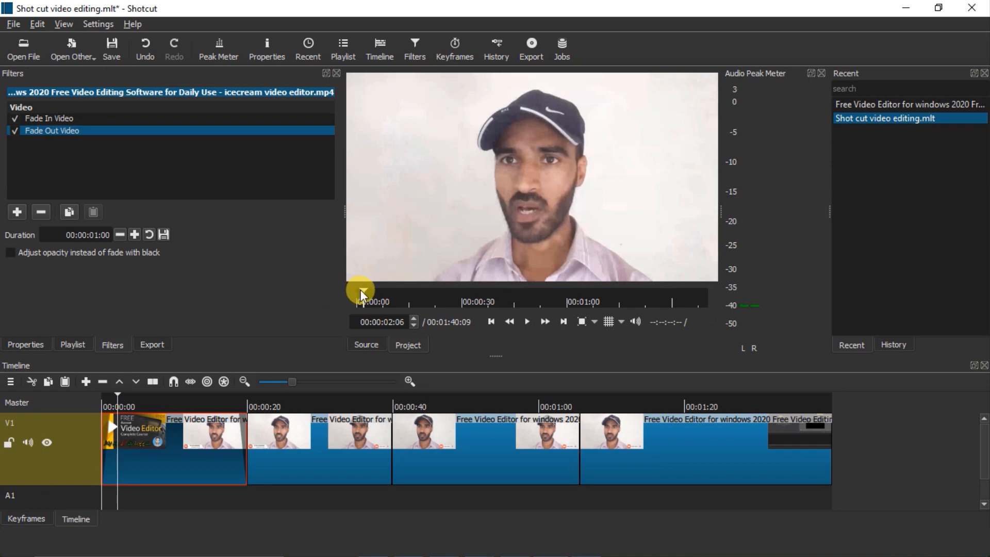
mouse_move(360, 289)
left_mouse_down()
mouse_move(349, 289)
mouse_move(365, 293)
left_mouse_up()
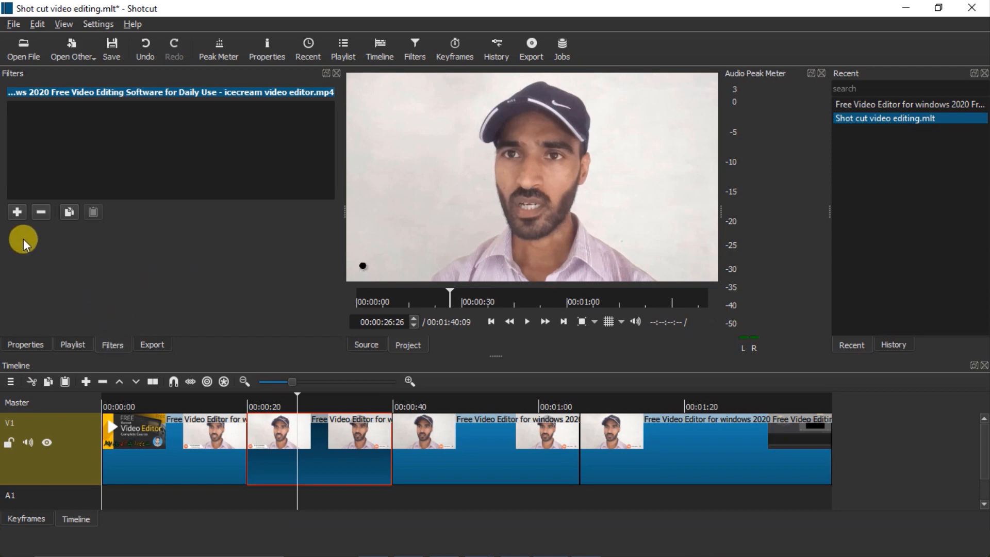
Search the filters for "mask" and add Mask: Simple Shape to the second V1 clip
left_click(17, 212)
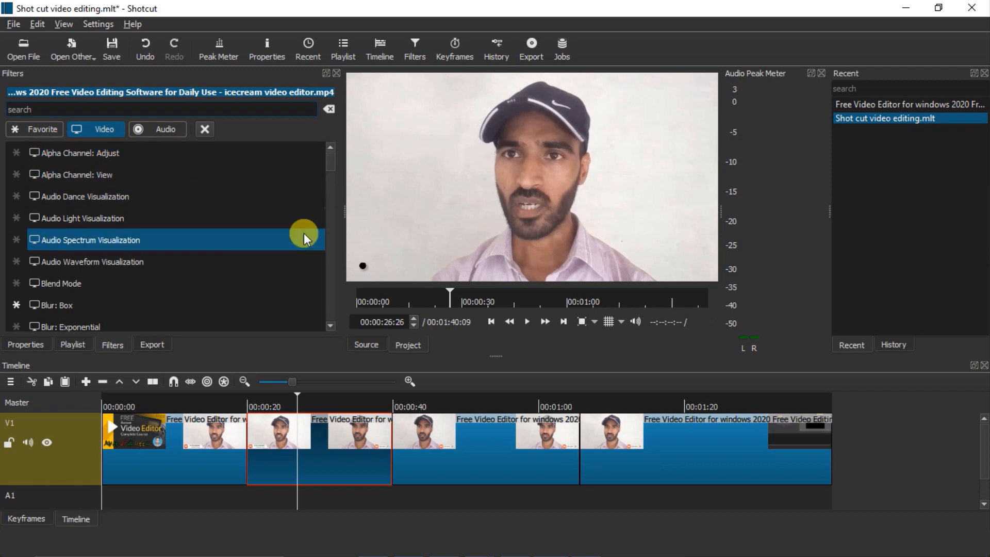
scroll(330, 168, "down", 1)
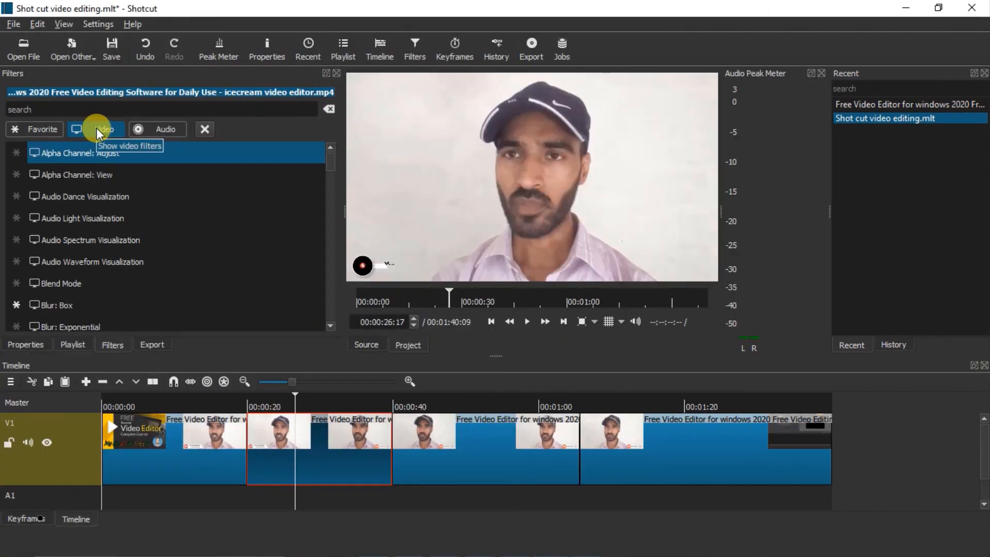
left_click(126, 108)
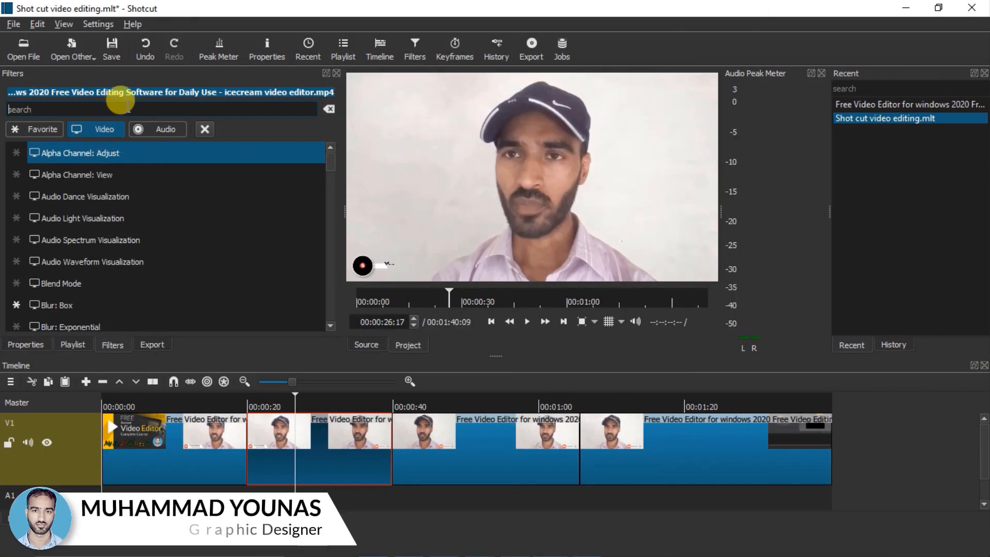
type("m")
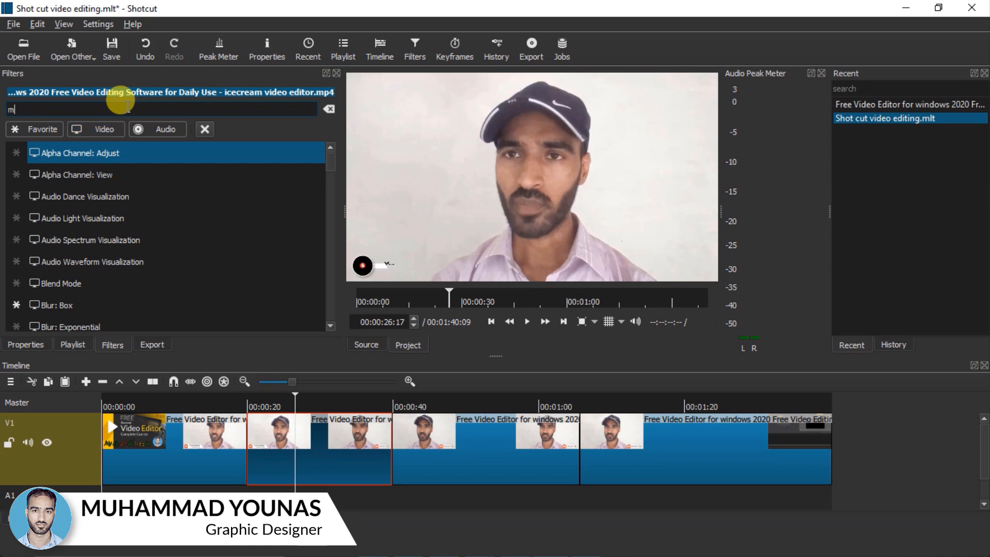
type("ask")
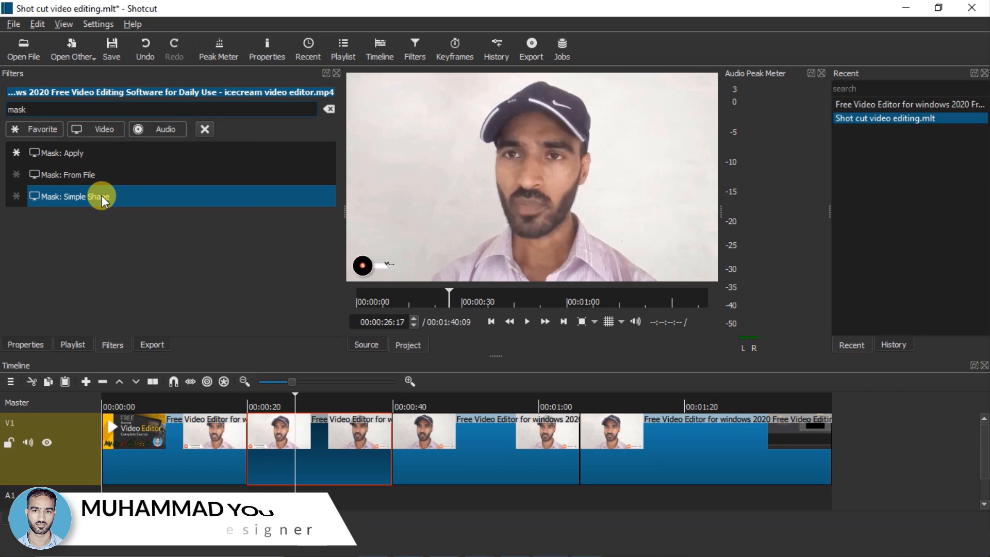
left_click(101, 196)
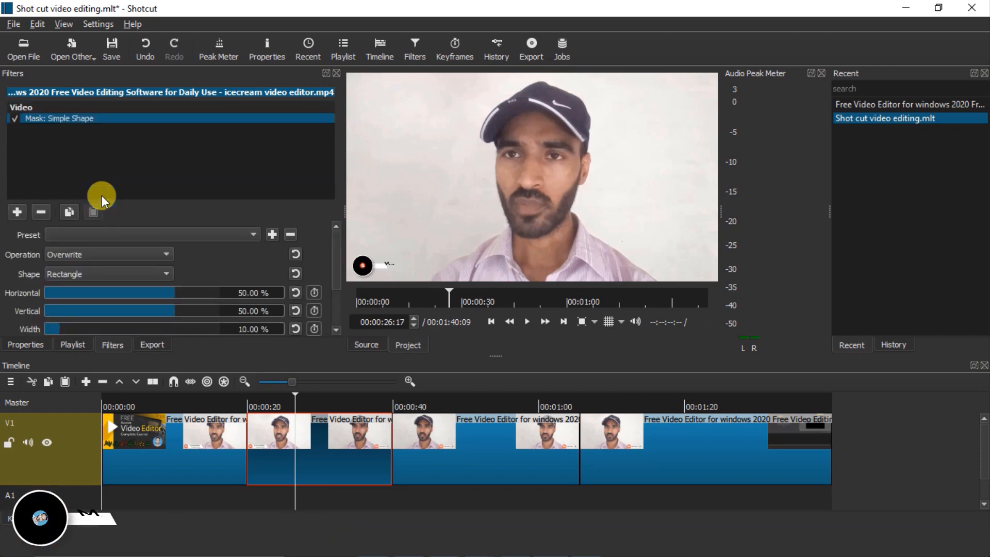
Add the Blur: Box and Mask: Apply filters to the second V1 clip
left_click(17, 212)
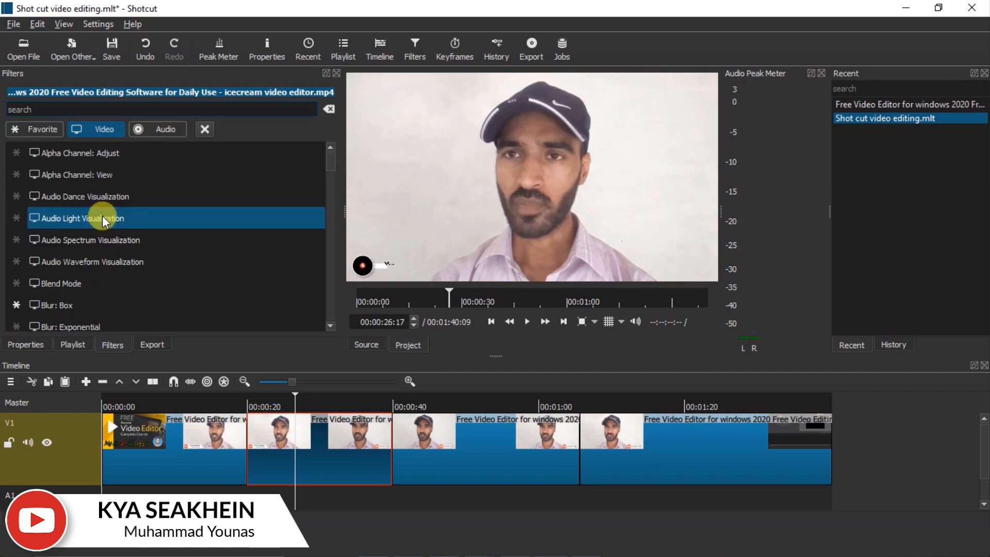
left_click(129, 109)
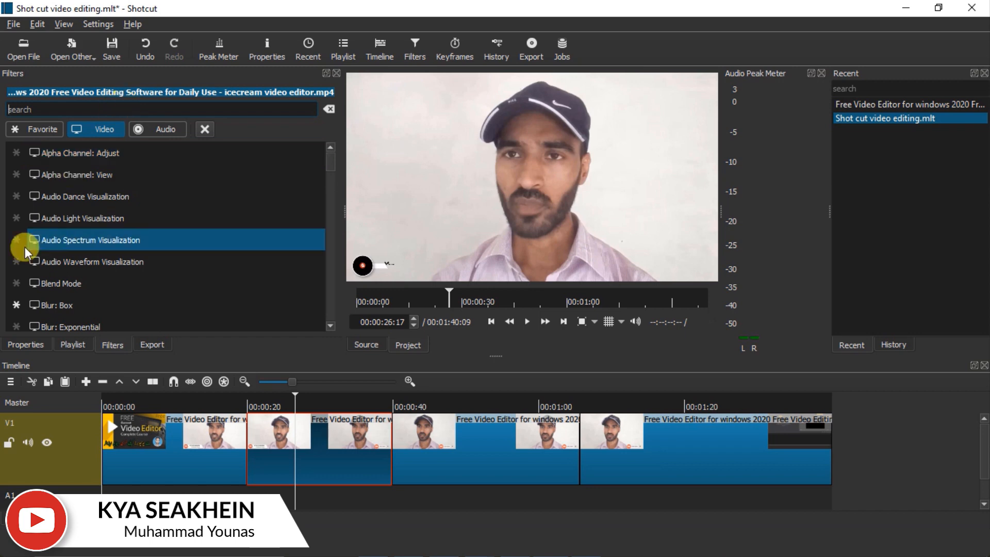
left_click(57, 305)
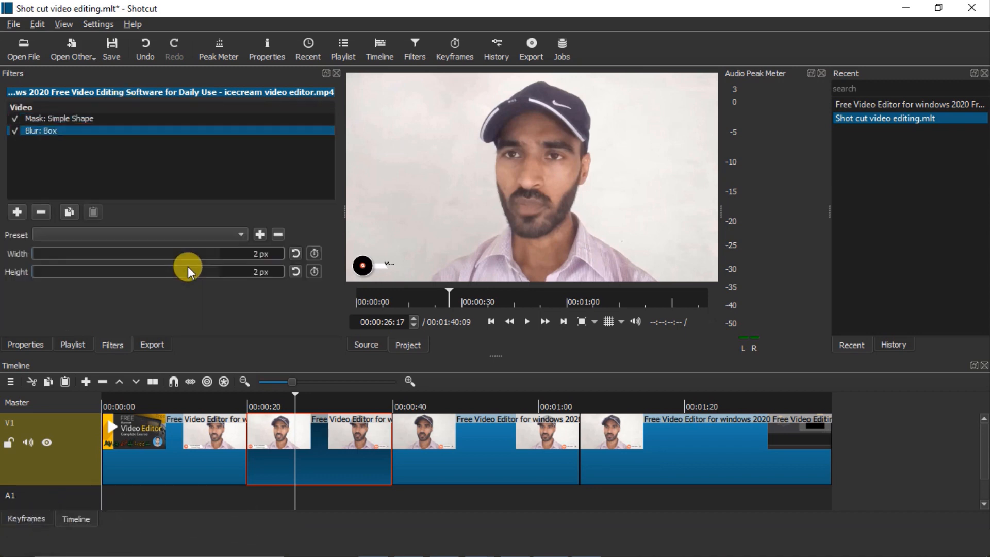
left_click(17, 212)
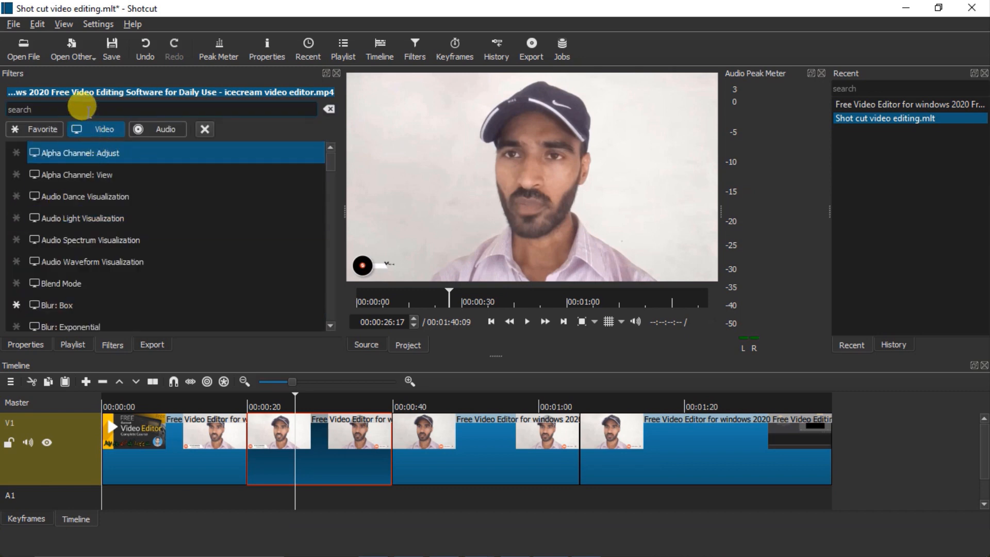
type("m")
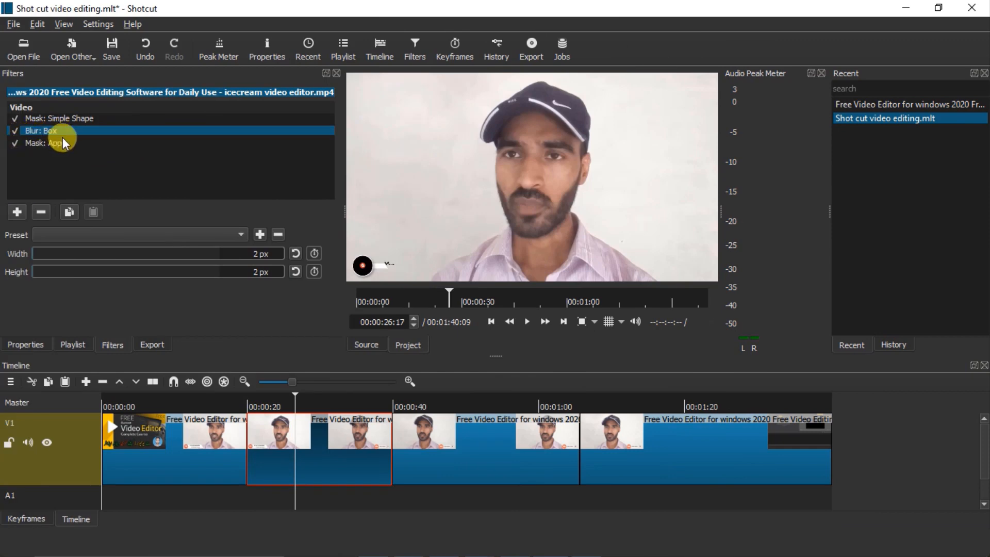
Set the Blur: Box filter's width to 43 px and height to 42 px
left_click(65, 252)
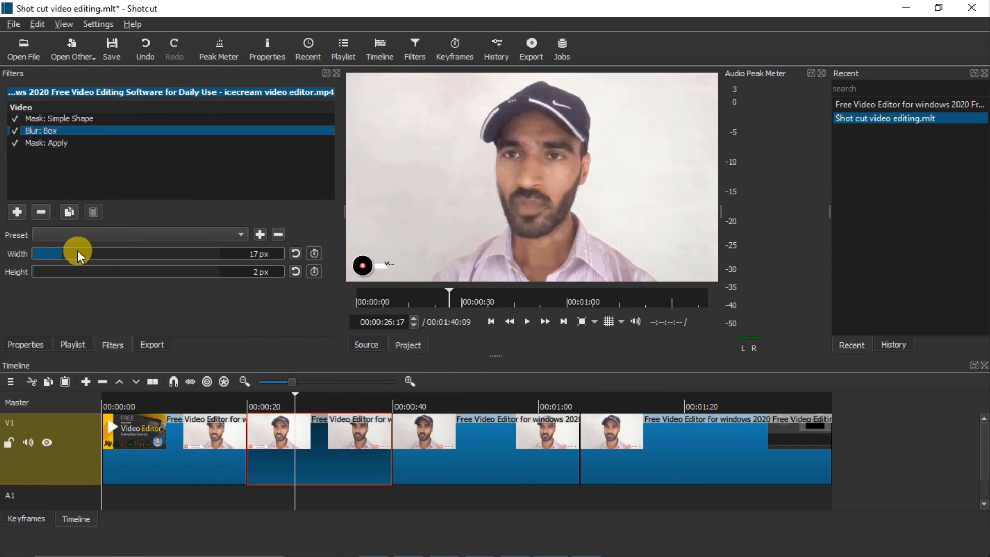
left_click(64, 269)
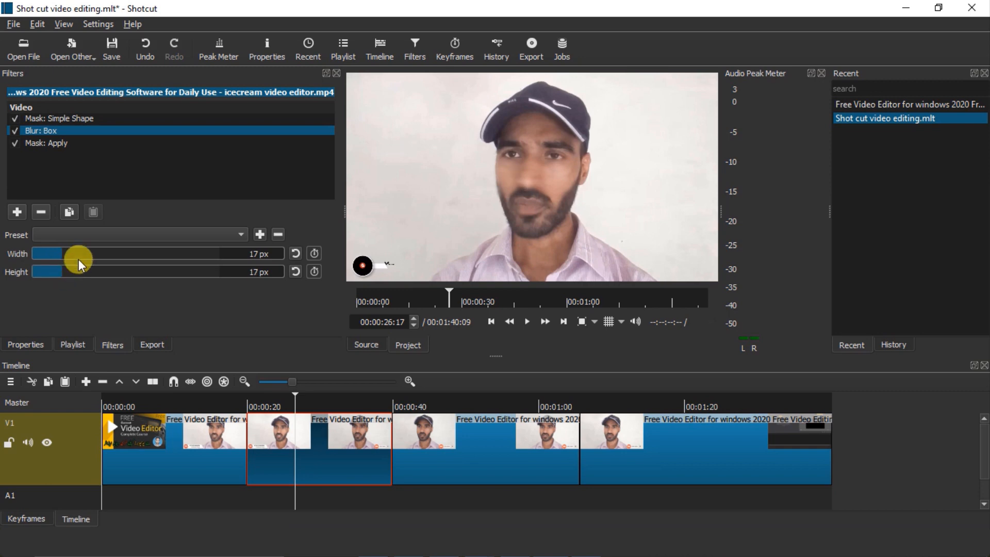
left_click(86, 251)
left_click(82, 272)
left_click(83, 270)
left_click(113, 253)
left_click(105, 270)
left_click(110, 268)
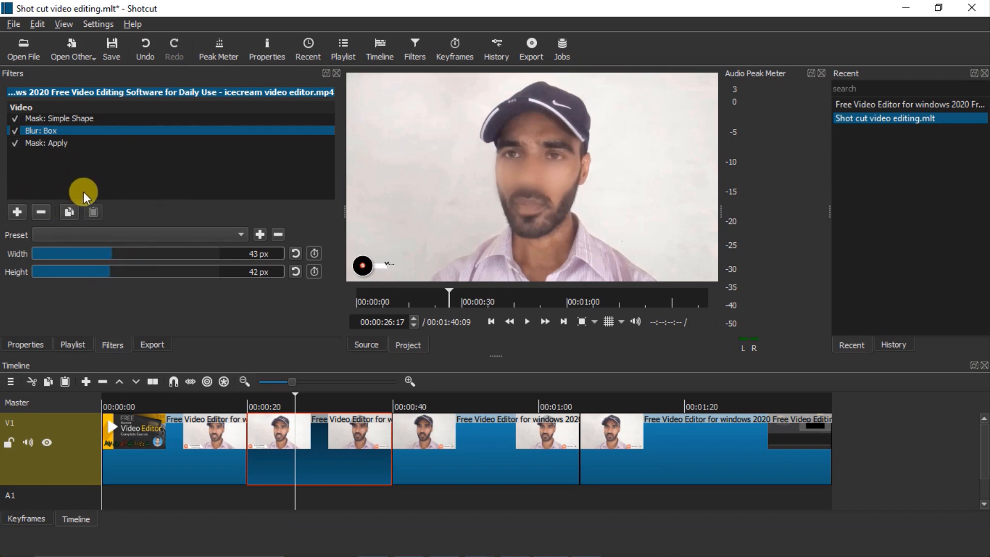
Examine the Mask: Simple Shape settings, keeping the Rectangle shape, and scrub the timeline to check the blur on the face
left_click(76, 118)
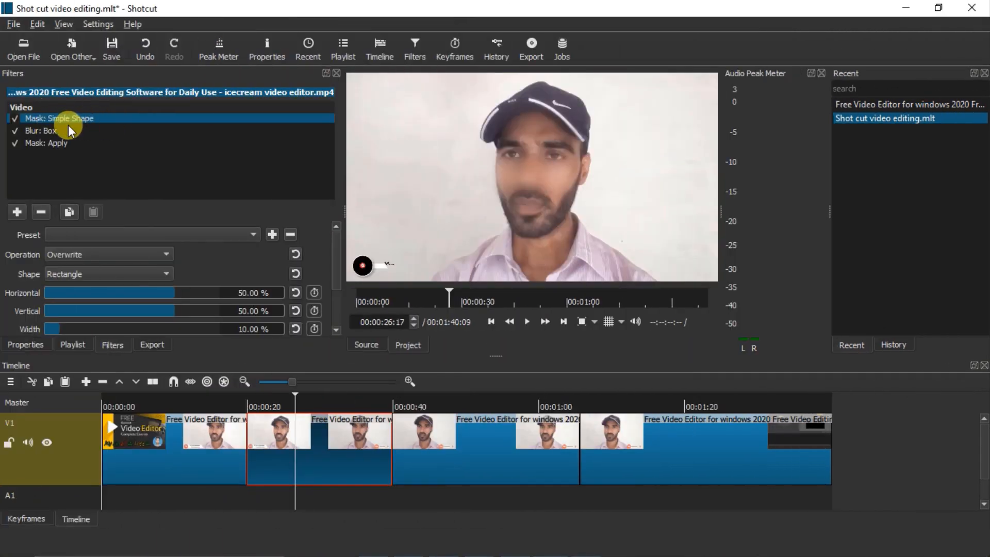
left_click(166, 273)
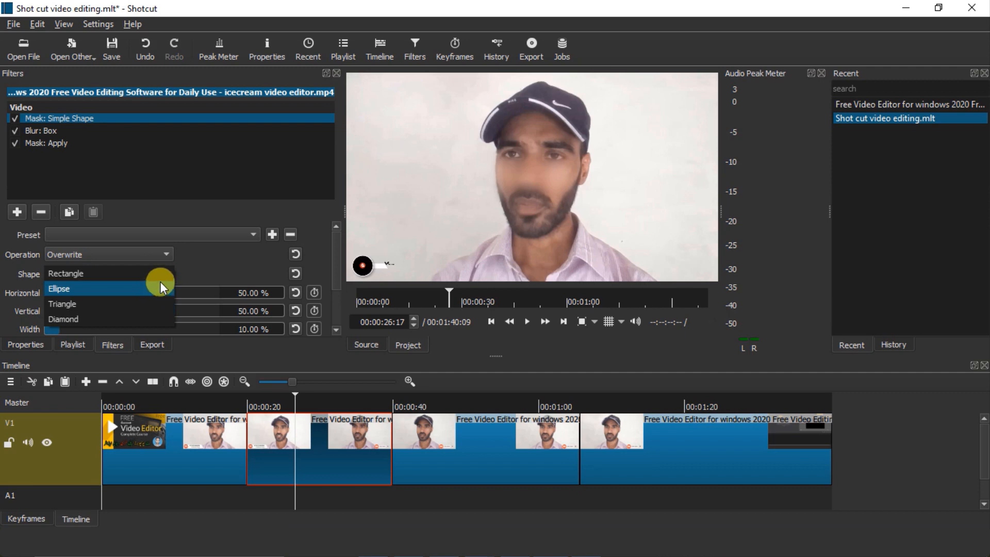
left_click(82, 274)
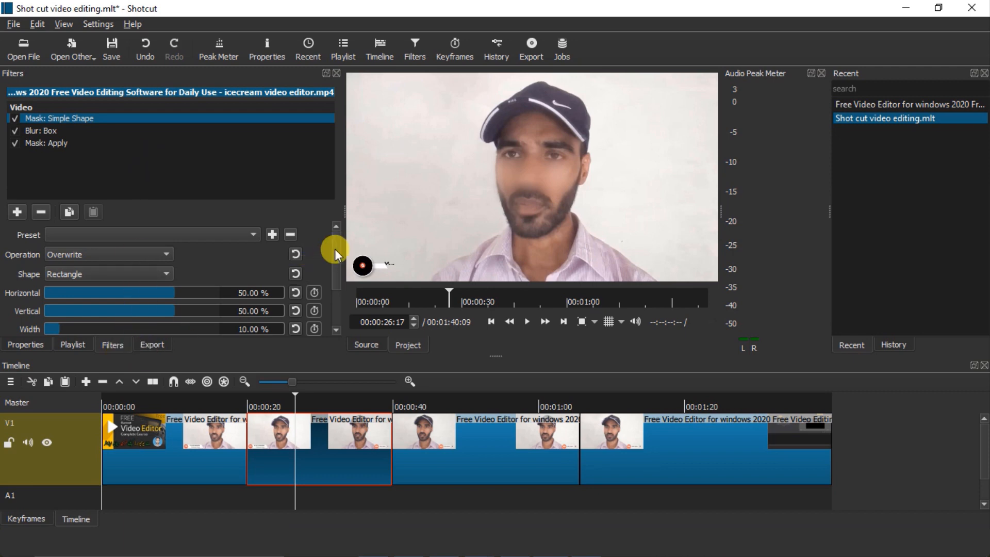
left_click_drag(335, 249, 339, 271)
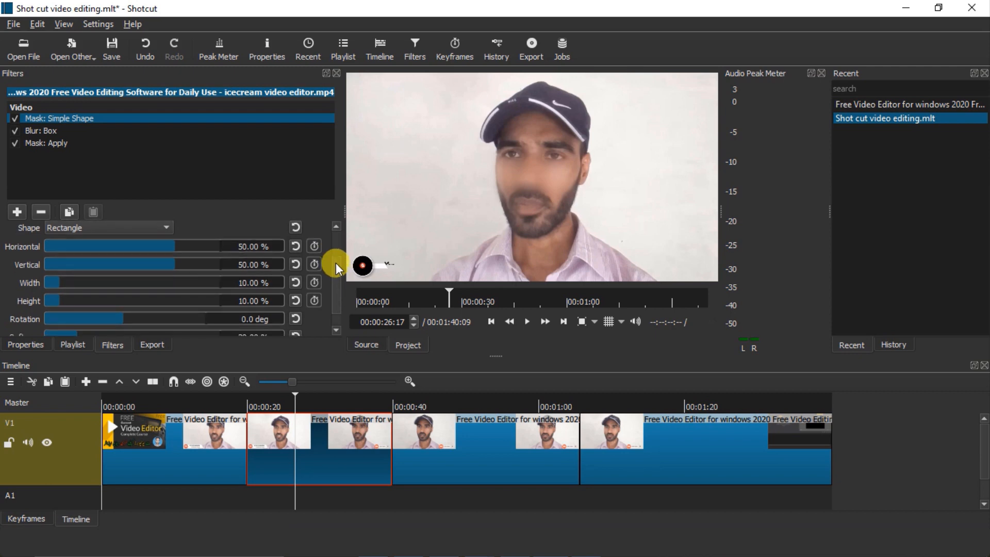
left_click_drag(335, 262, 344, 231)
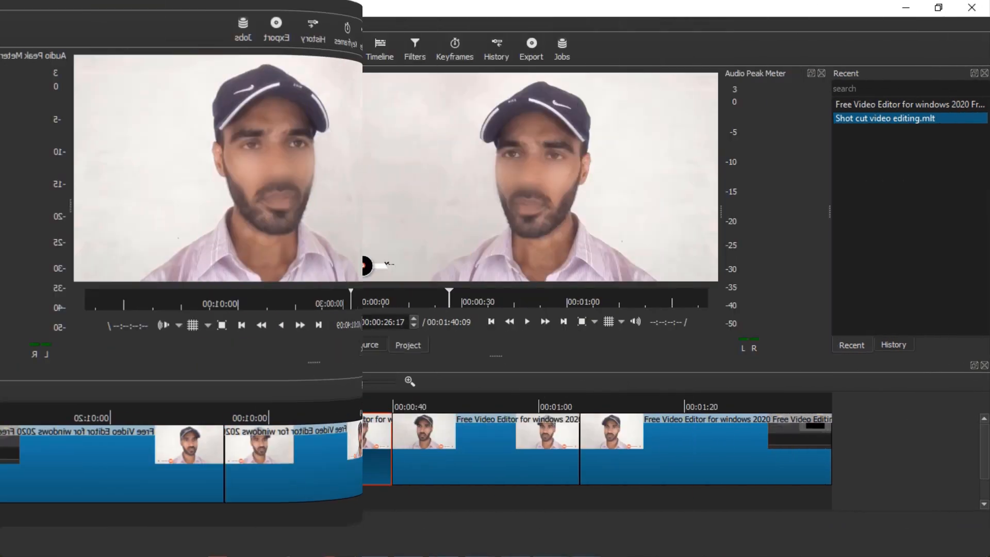
left_click(54, 143)
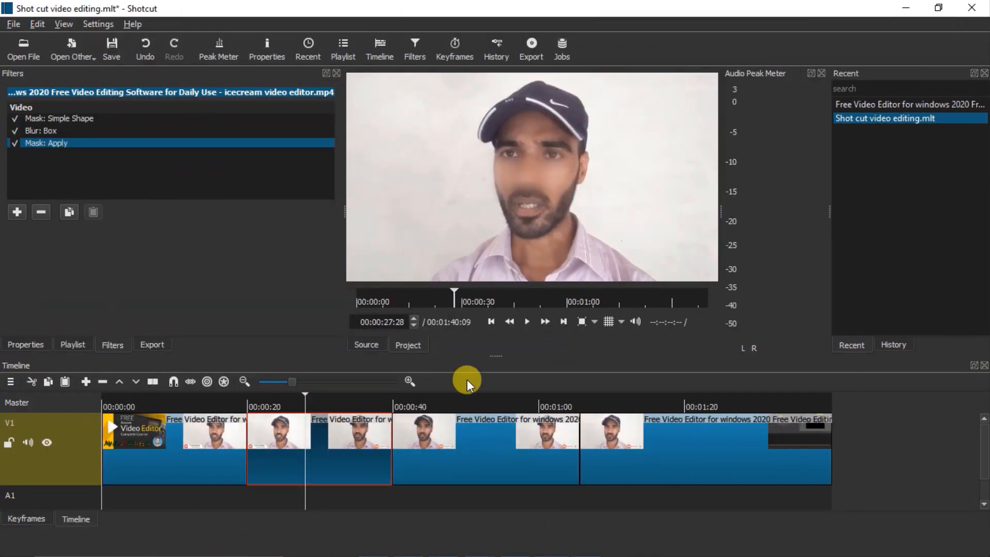
left_click_drag(305, 395, 317, 392)
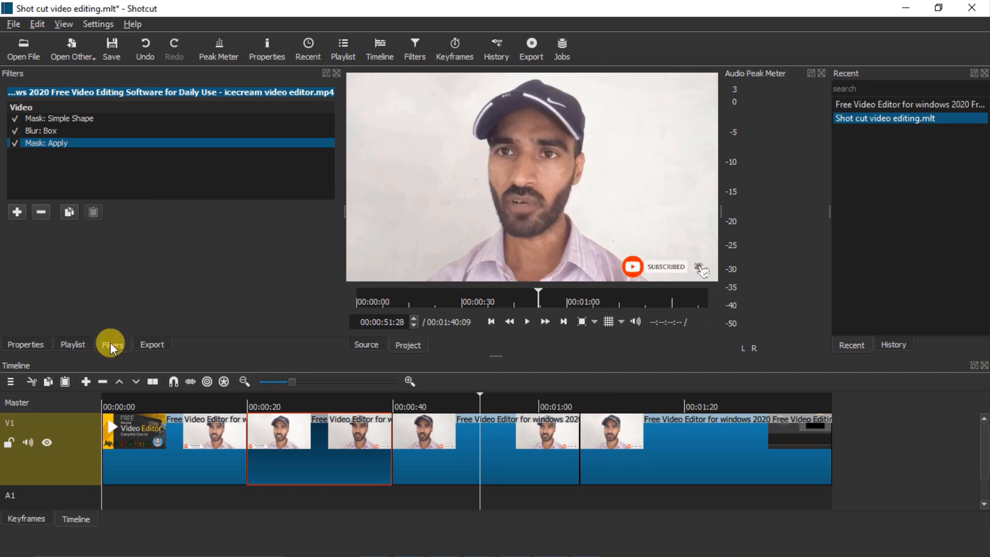
Open the video file Subscribe - 29881 from the Videos folder and play it in the preview
left_click(10, 55)
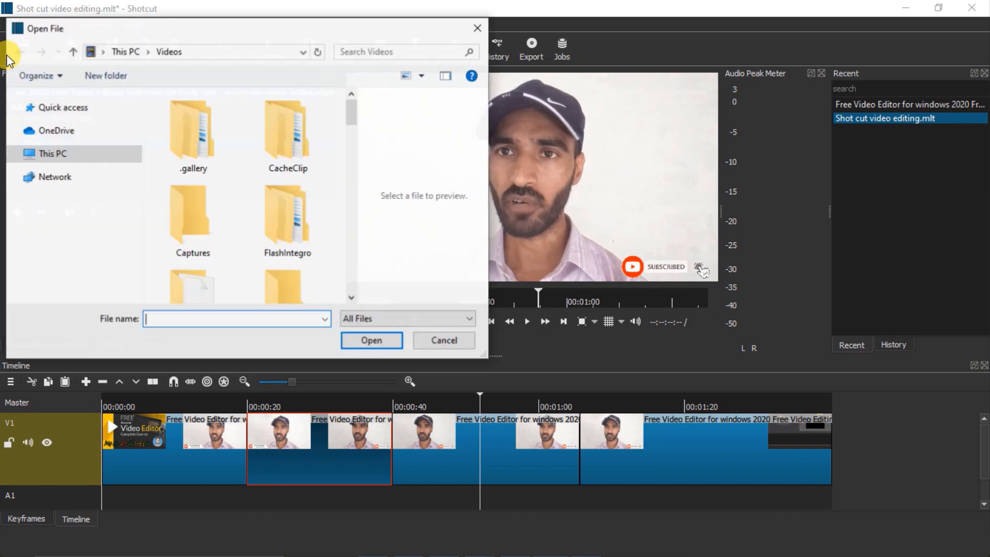
left_click_drag(351, 111, 351, 277)
left_click(181, 190)
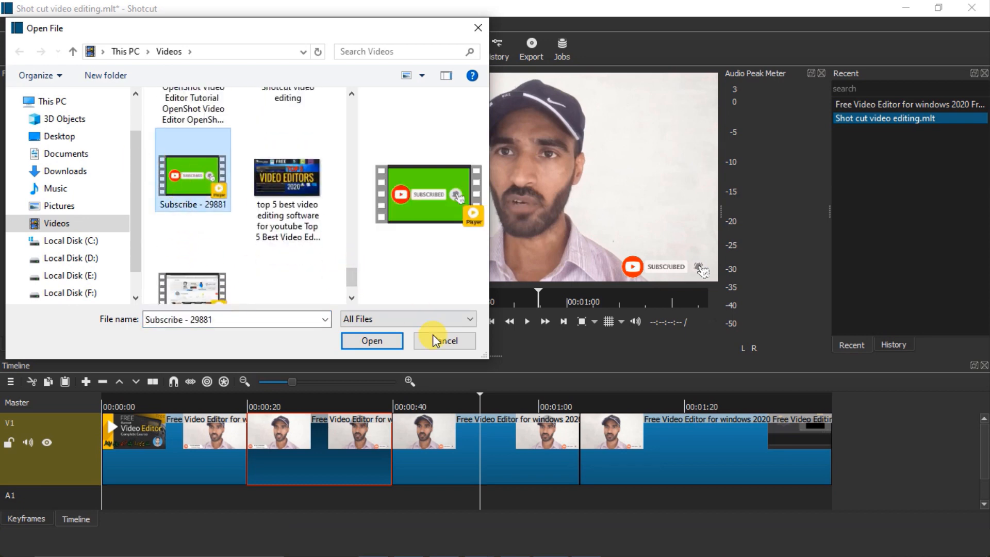
left_click(377, 342)
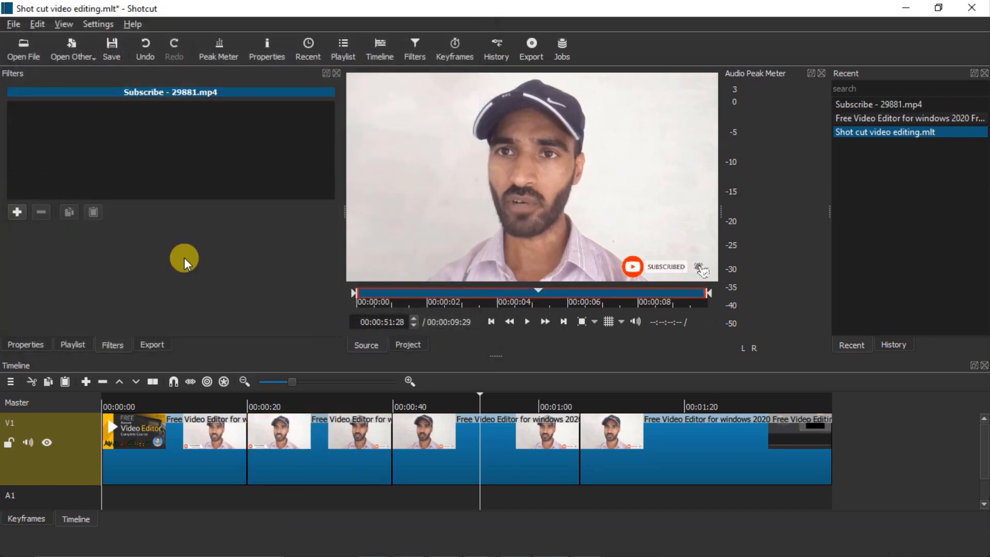
left_click(527, 321)
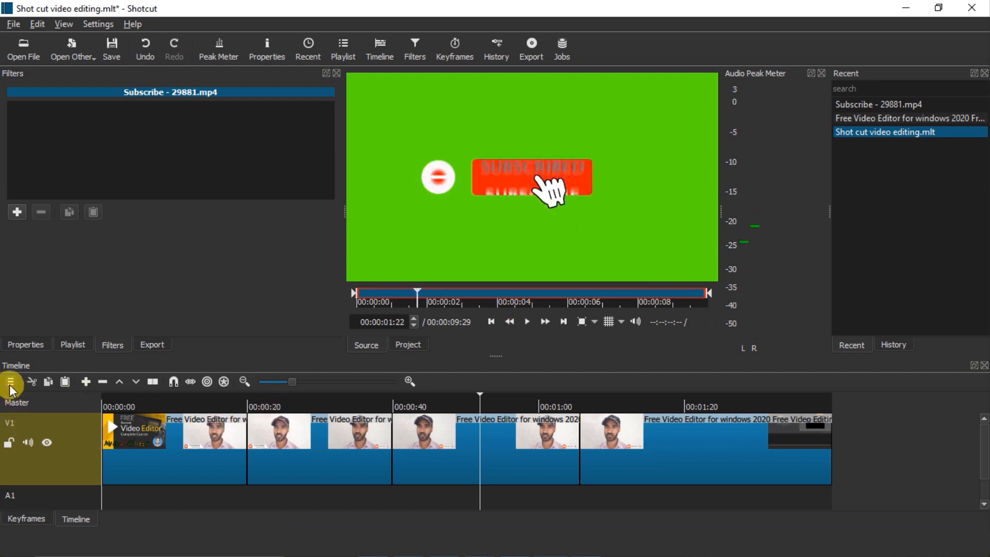
Add a video track and place the Subscribe clip on V2 starting at about 00:00:20, with the playhead over it
left_click(11, 384)
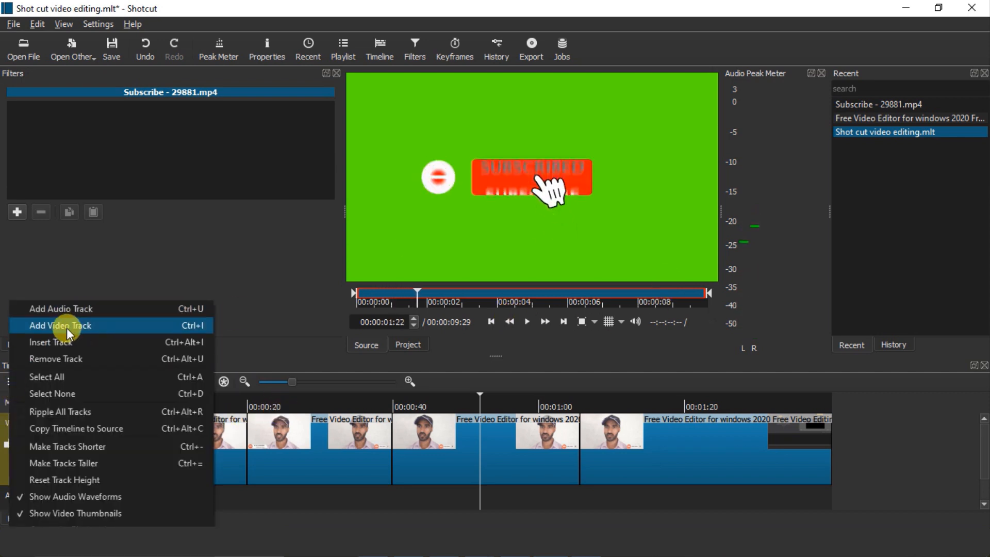
left_click(66, 327)
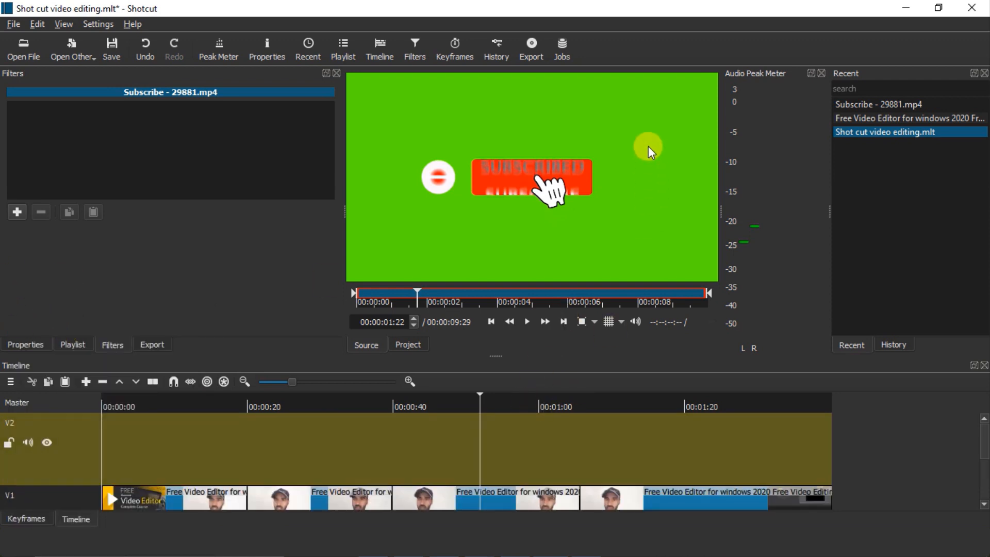
left_click_drag(648, 146, 265, 441)
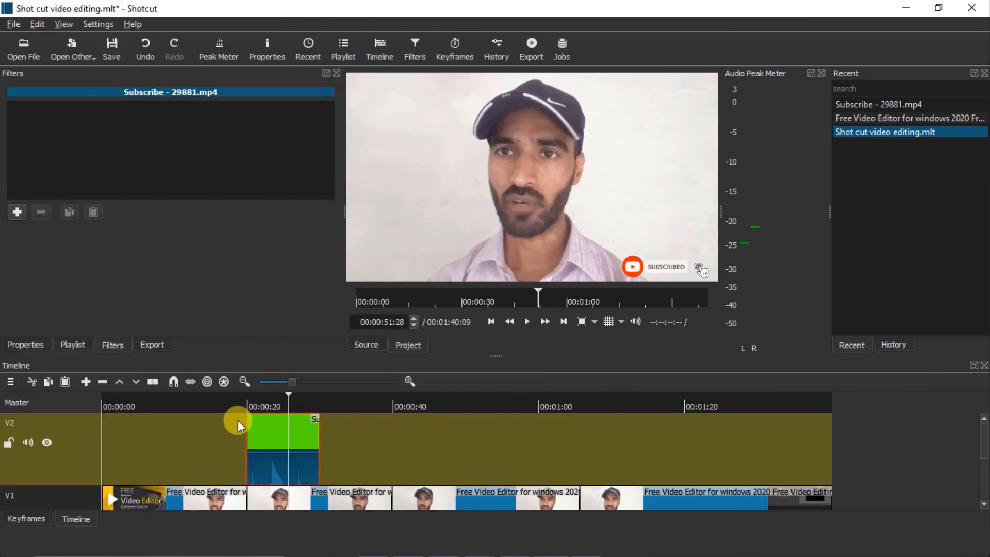
left_click(291, 408)
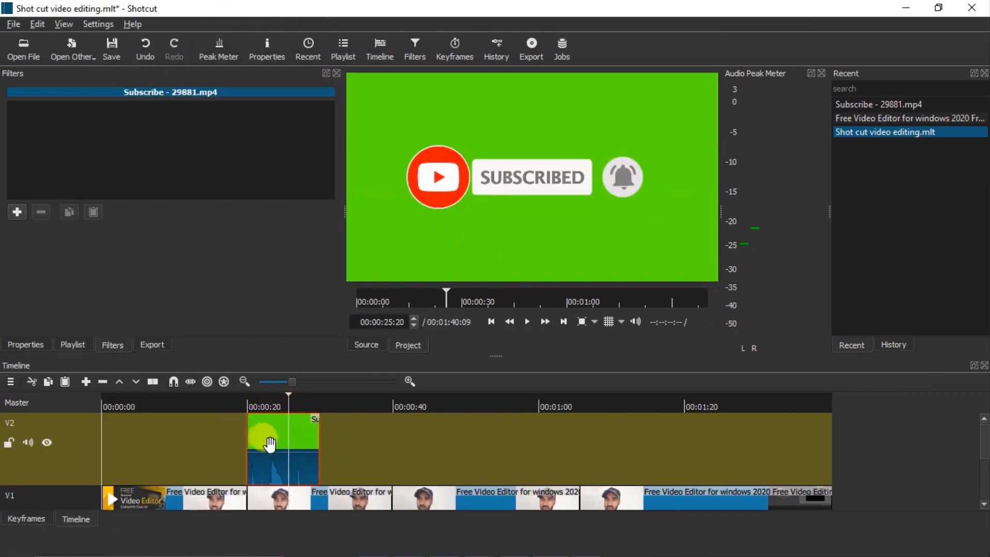
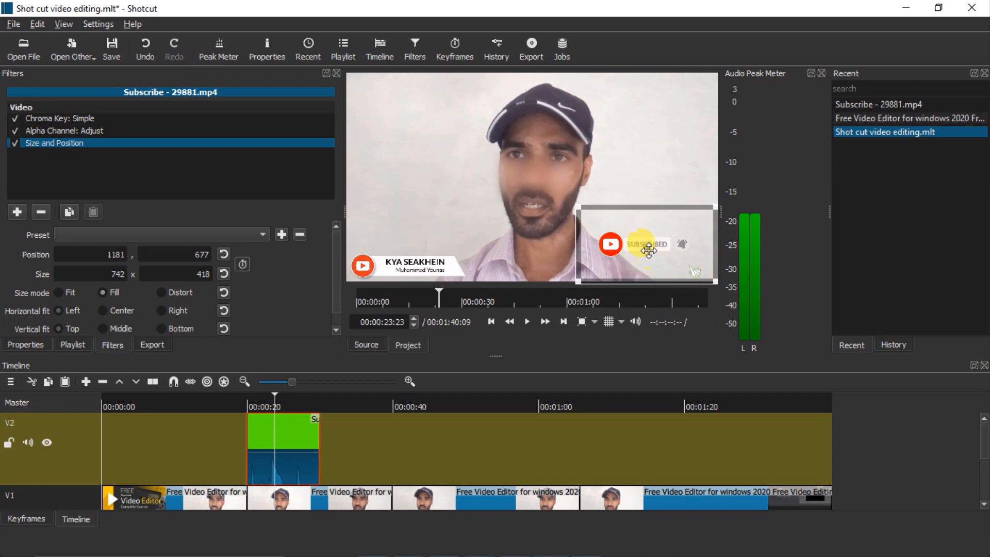
Move the Subscribe overlay to position 1189, 704 in the lower-right corner of the video frame
left_click_drag(649, 245, 652, 259)
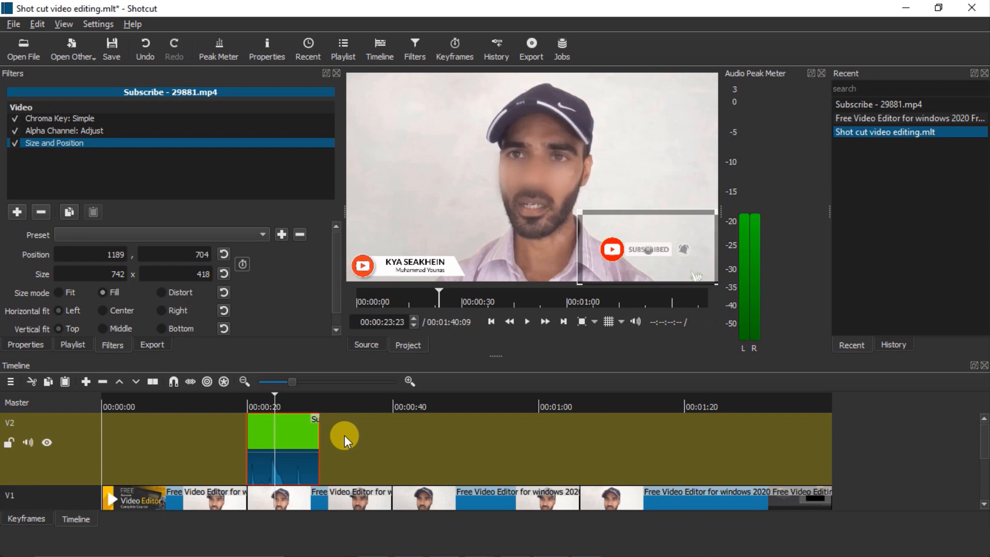
Search the filters for "text" and add Text: Simple to the third V1 clip, with the playhead at 00:00:51:25
left_click(368, 400)
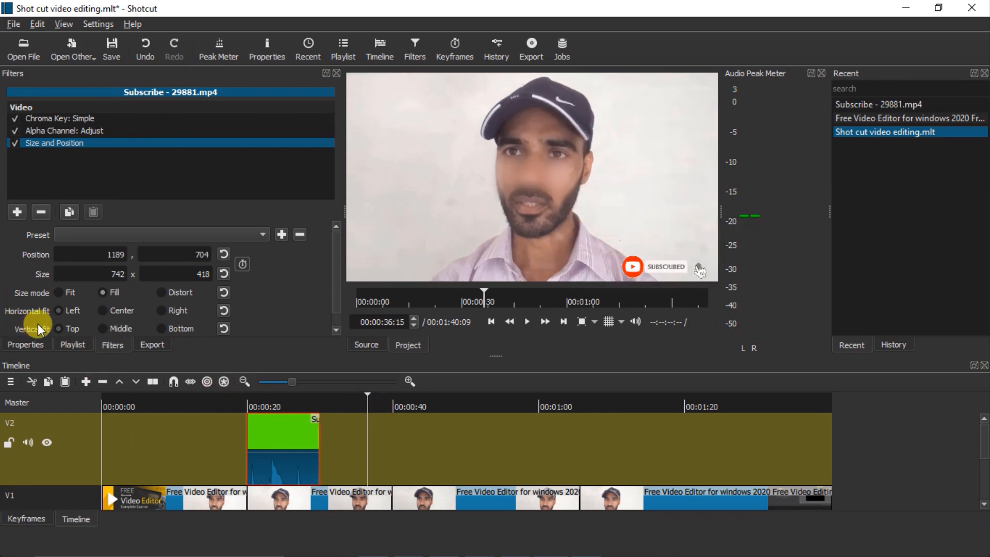
left_click(479, 395)
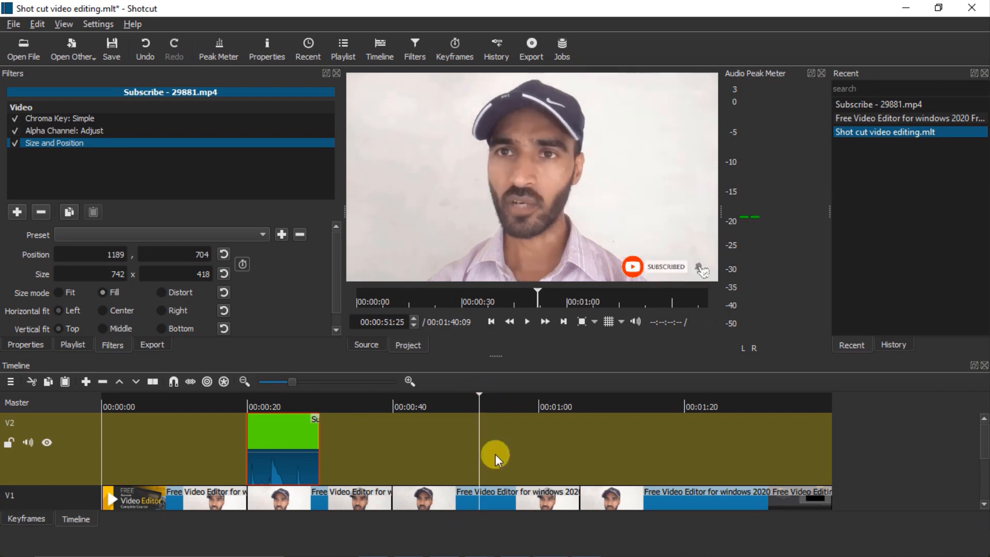
left_click(487, 506)
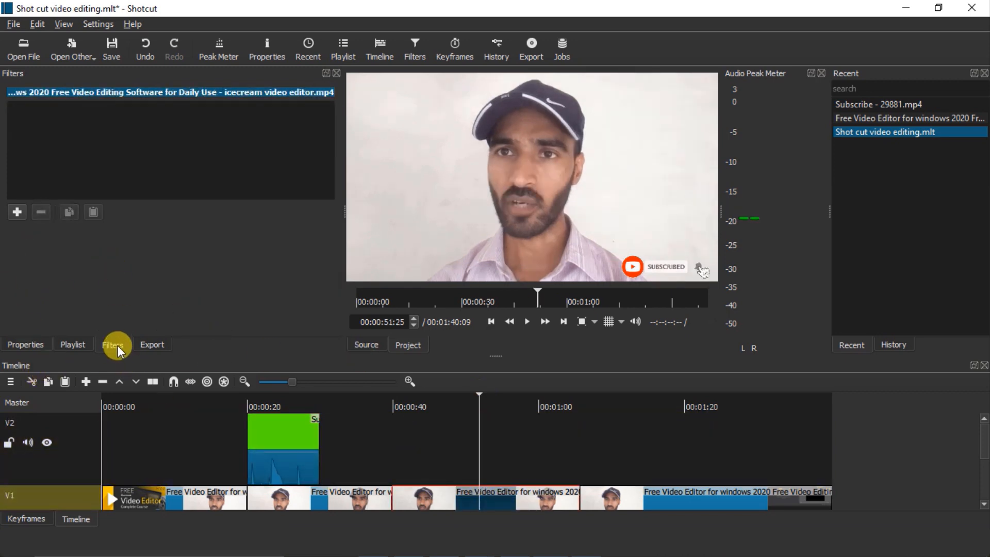
left_click(17, 210)
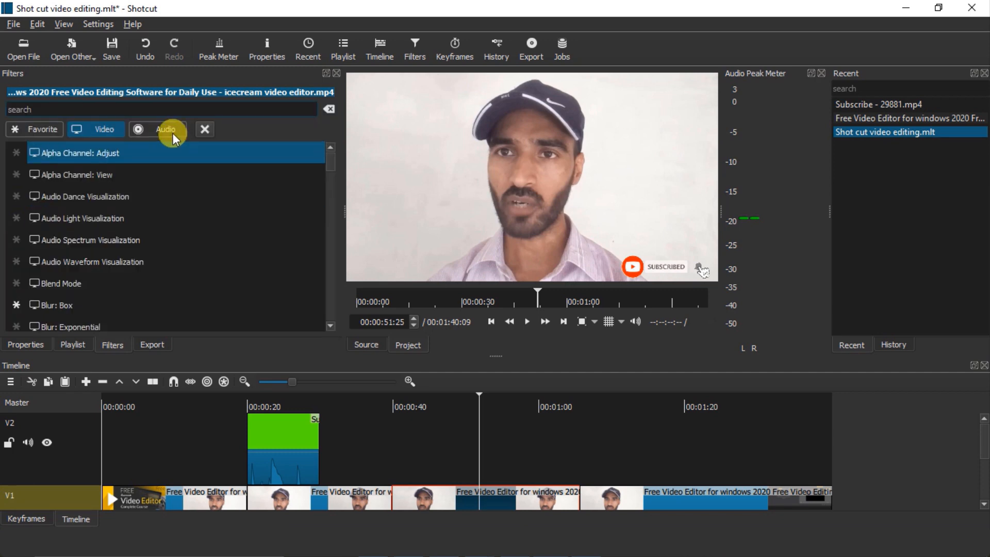
type("t")
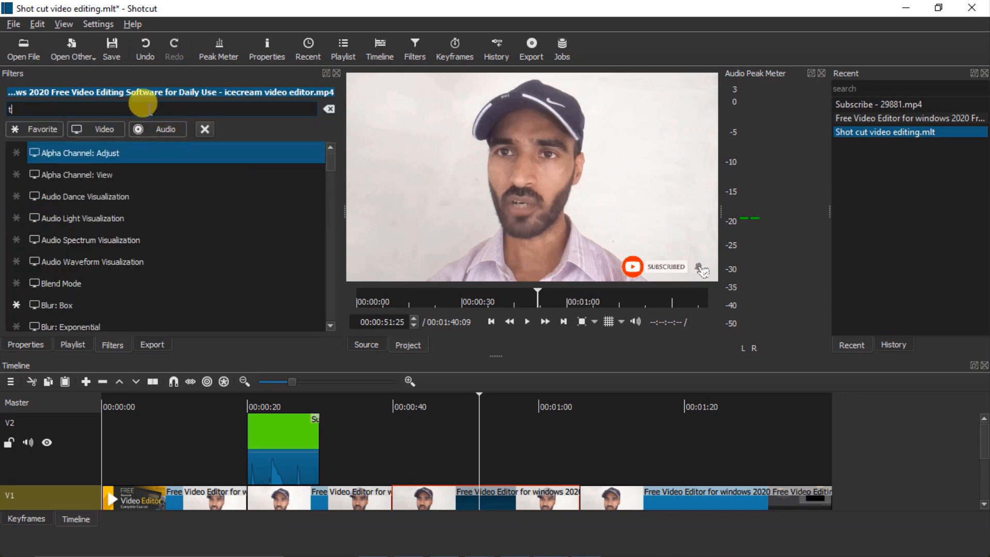
type("ext")
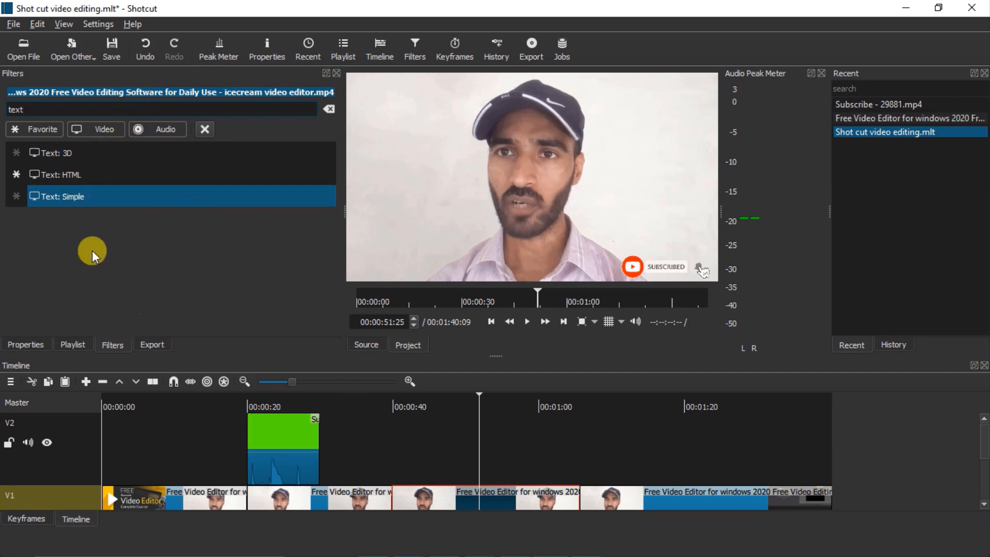
left_click(87, 197)
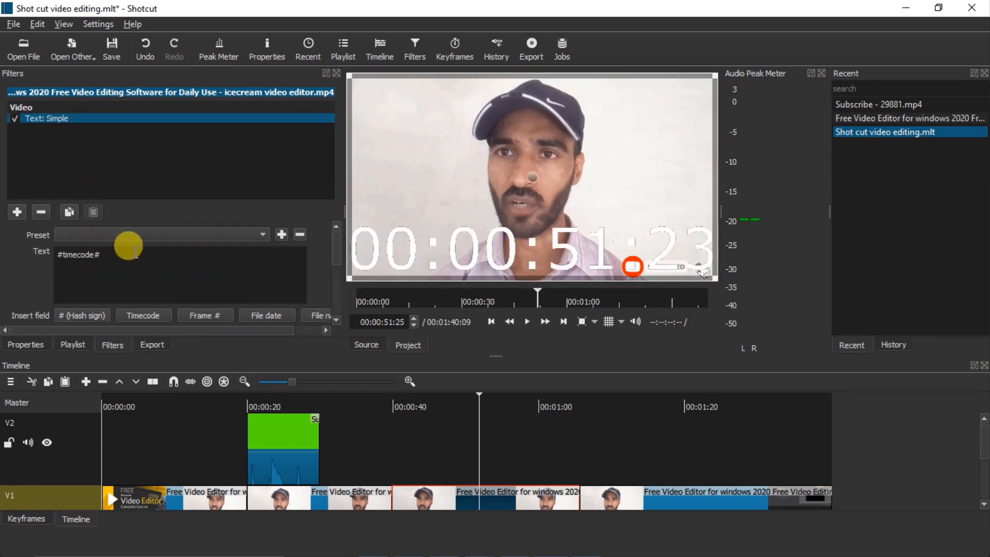
Replace the #timecode# placeholder in the Text: Simple filter with the presenter's full name
left_click_drag(131, 254, 2, 254)
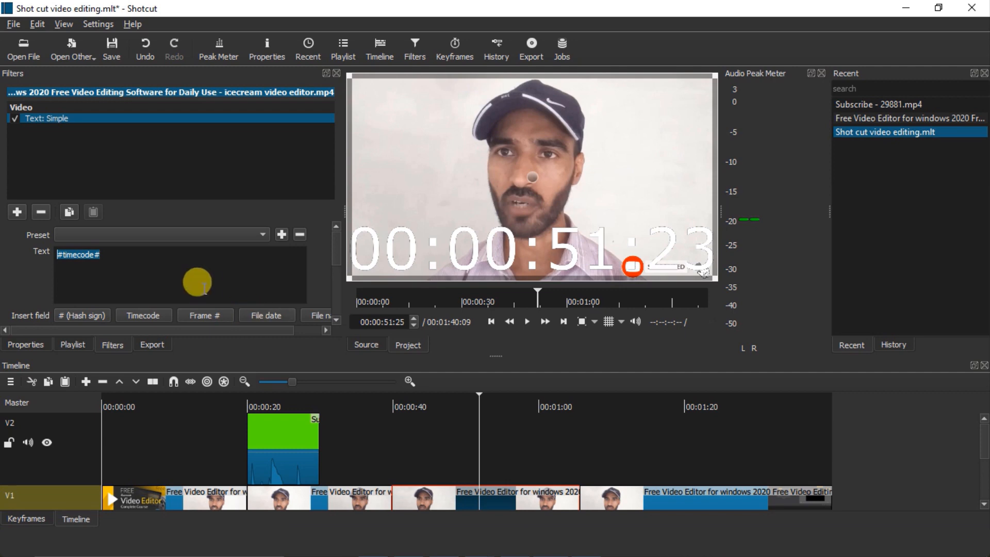
type("M")
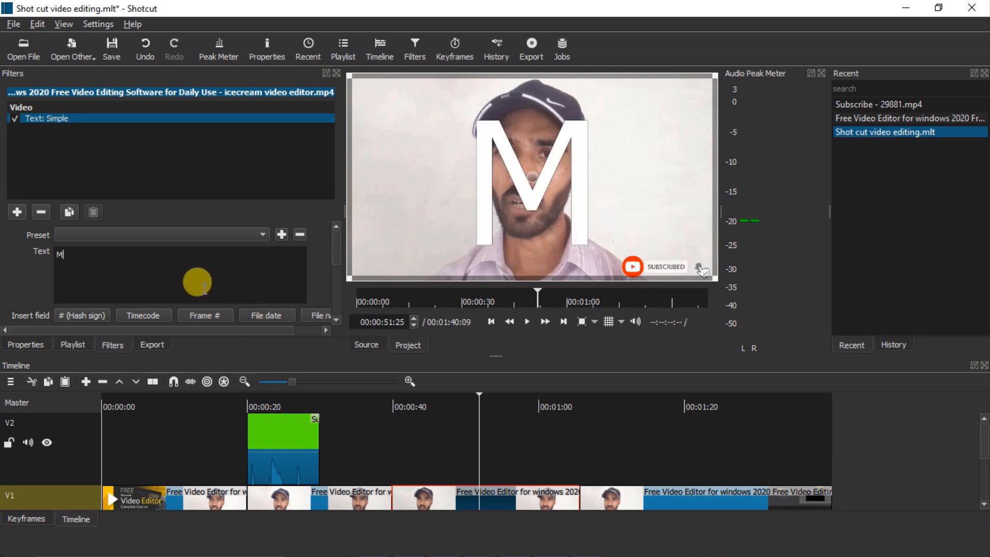
type("uhammad Younas")
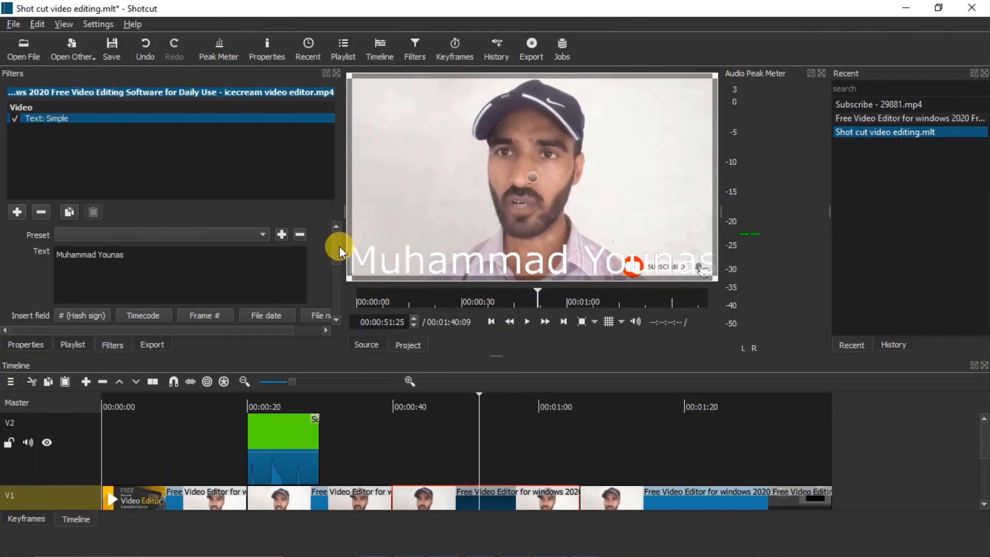
Shrink the Text: Simple box on the third V1 clip and move it into the lower-left area of the video frame
left_click_drag(339, 246, 342, 283)
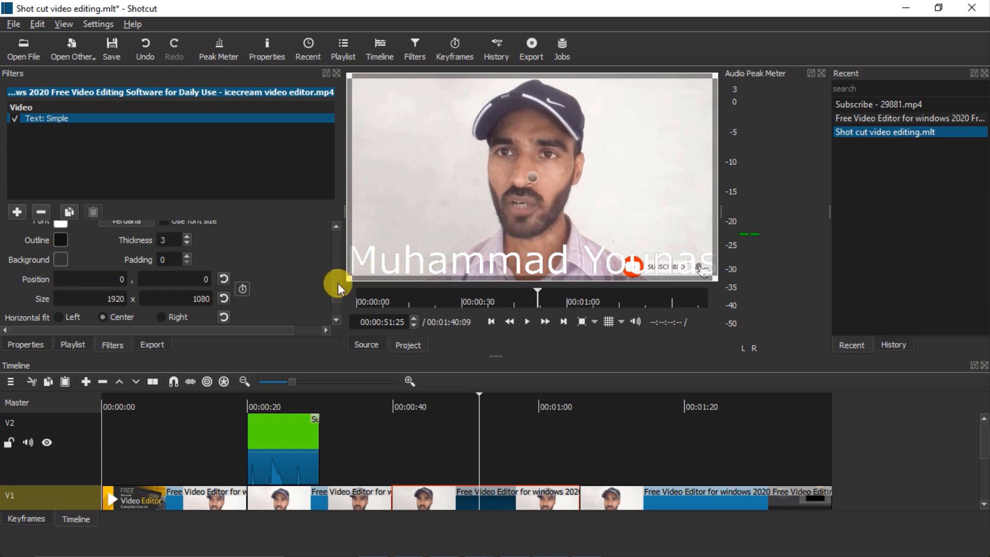
left_click_drag(338, 283, 344, 255)
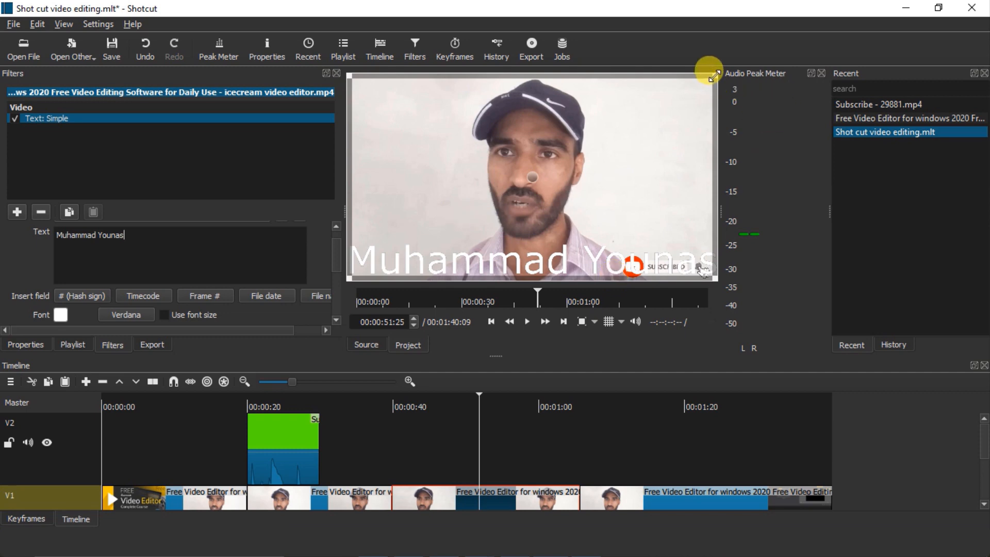
left_click_drag(714, 76, 468, 209)
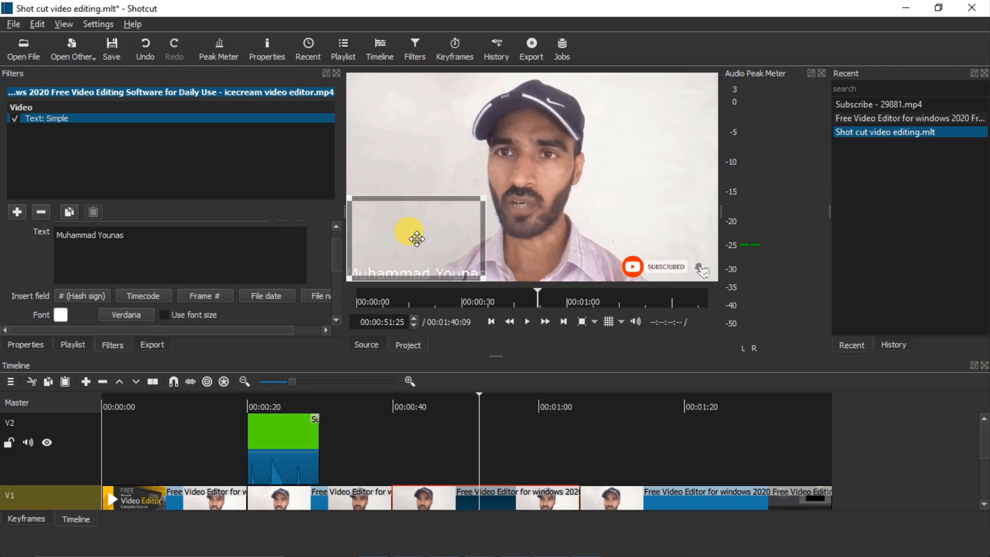
left_click_drag(417, 238, 427, 218)
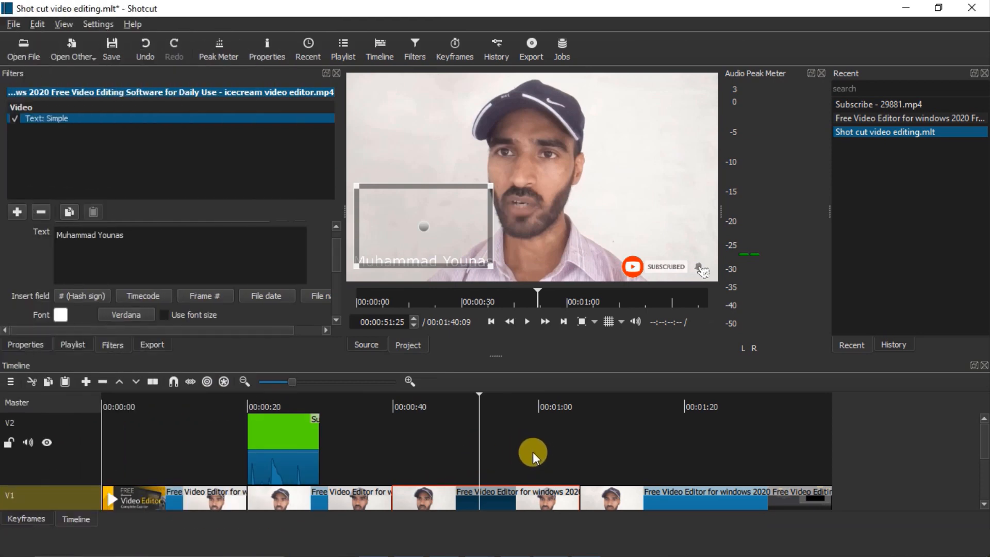
left_click(518, 446)
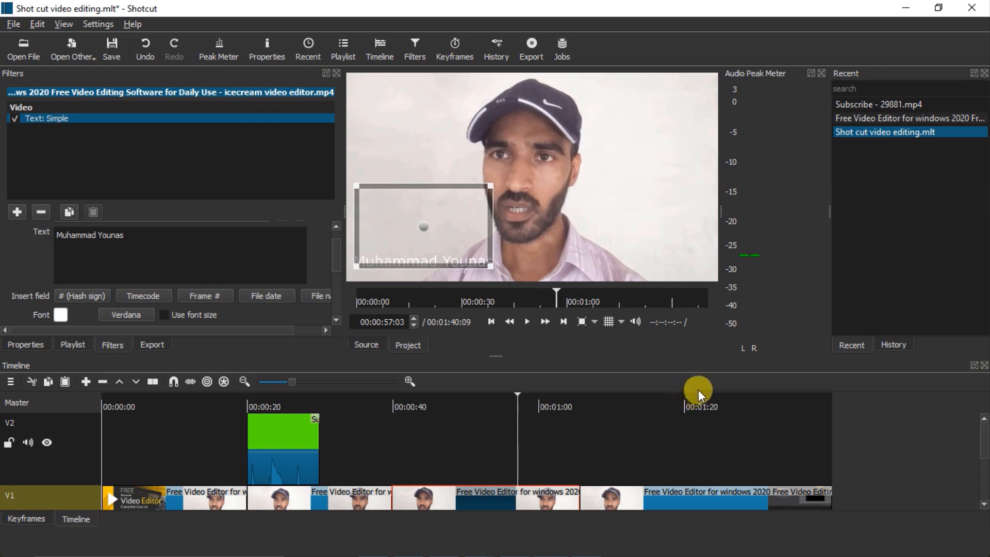
Create a transparent text clip containing the presenter's full name, with the playhead at 00:01:22:03
left_click(699, 397)
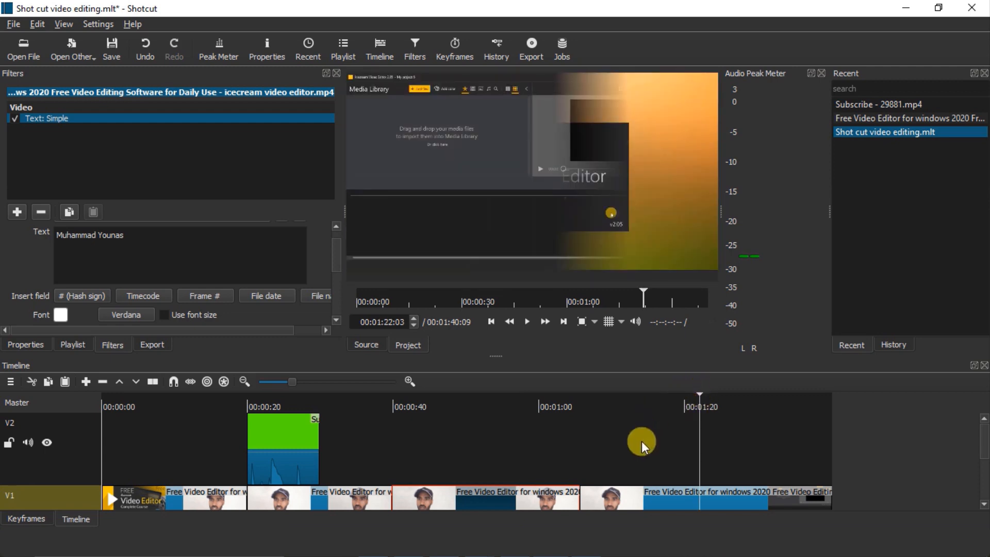
left_click(76, 58)
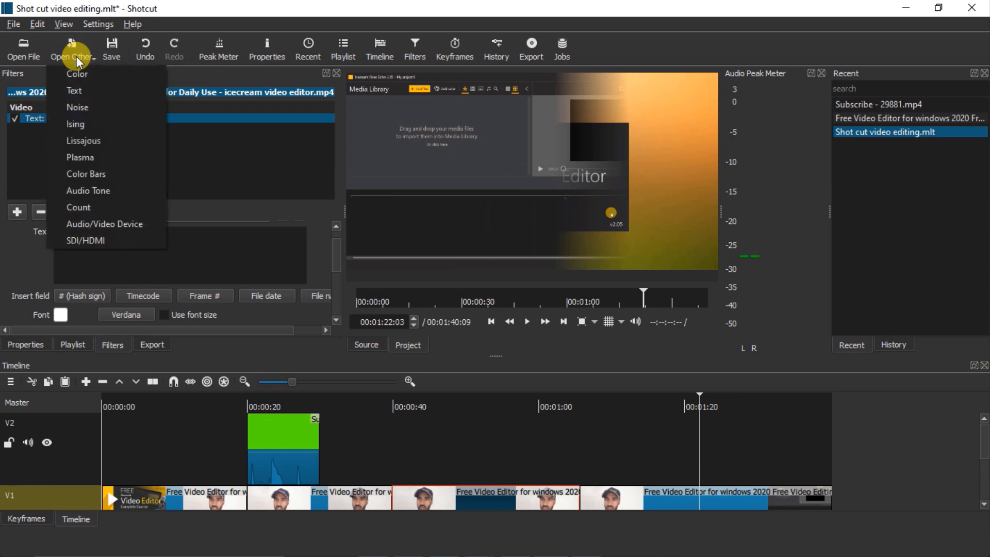
left_click(79, 91)
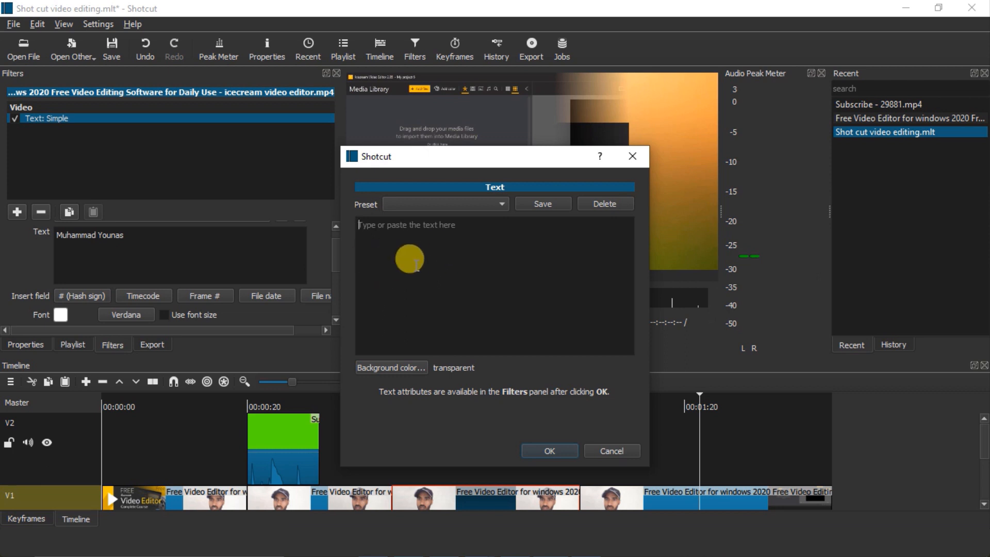
type("Muhammad Younas")
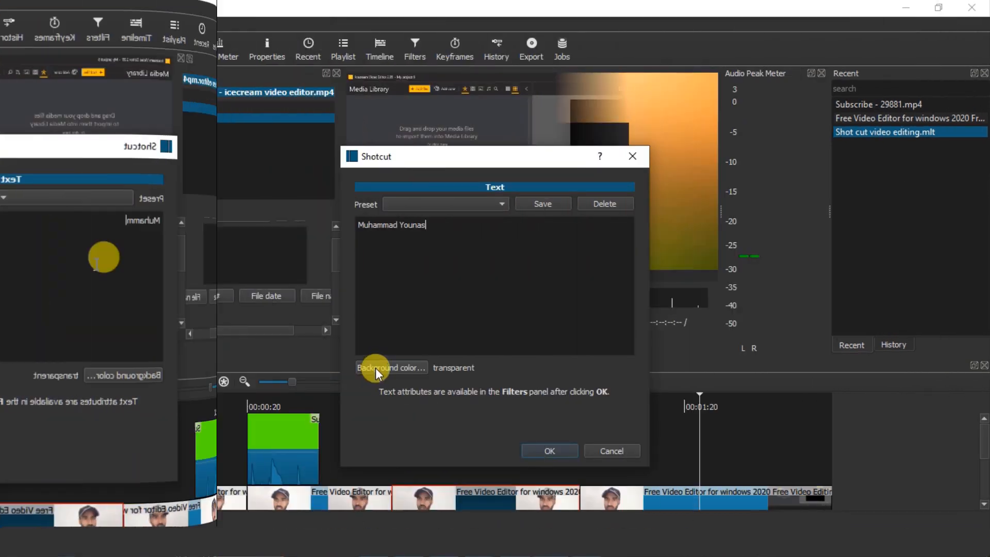
left_click(376, 367)
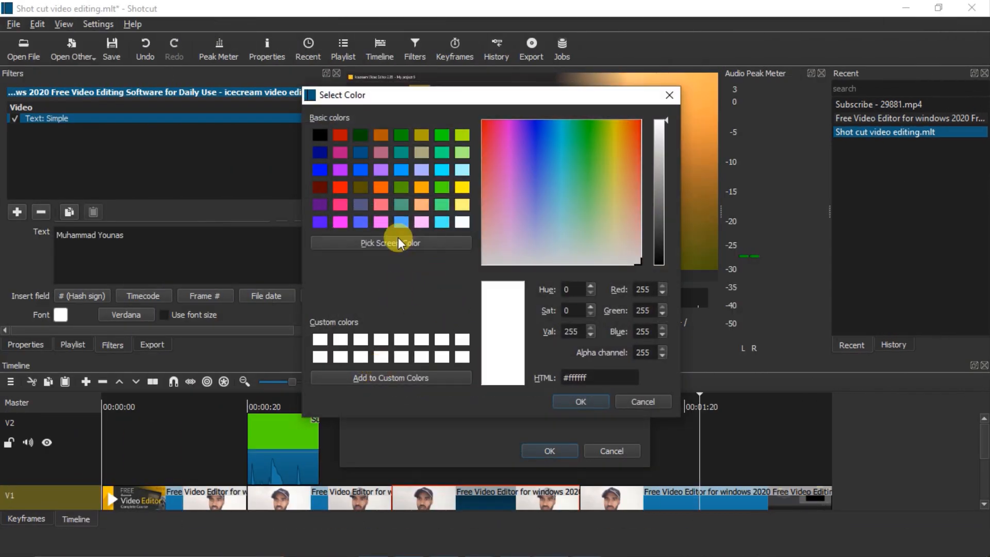
left_click(639, 401)
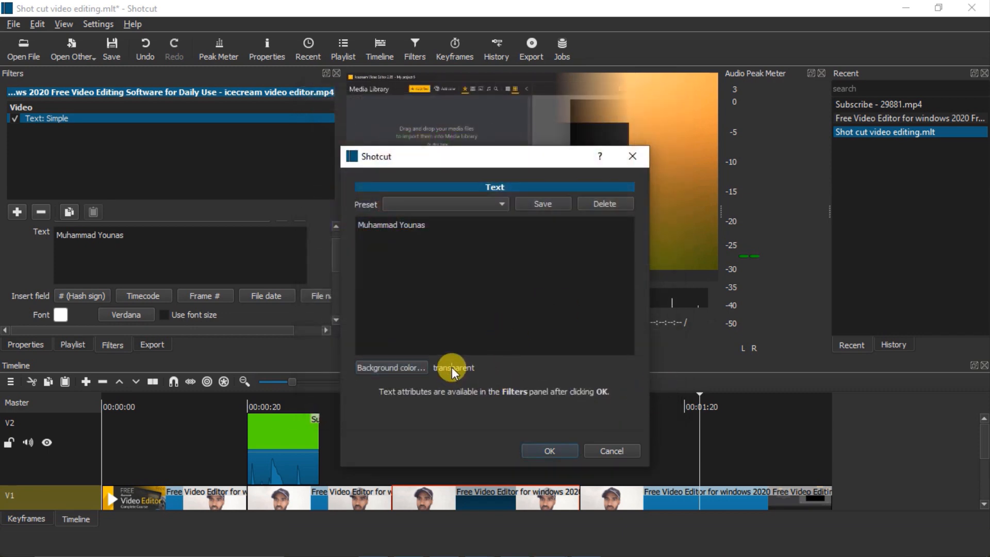
left_click(548, 452)
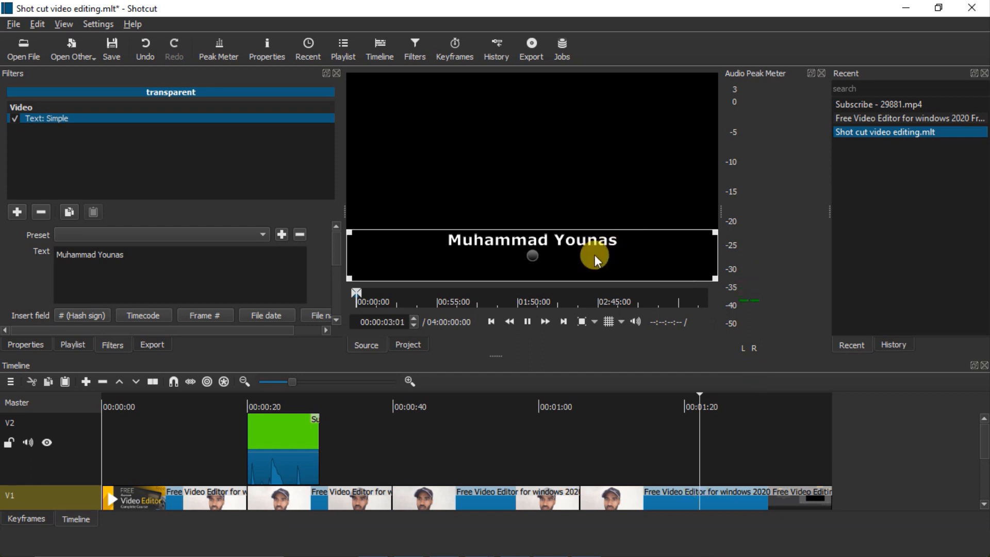
Place the text clip on V2 at about 00:01:05, then shrink its text box and shift it to the frame's lower-left corner
key("space")
left_click_drag(664, 240, 580, 444)
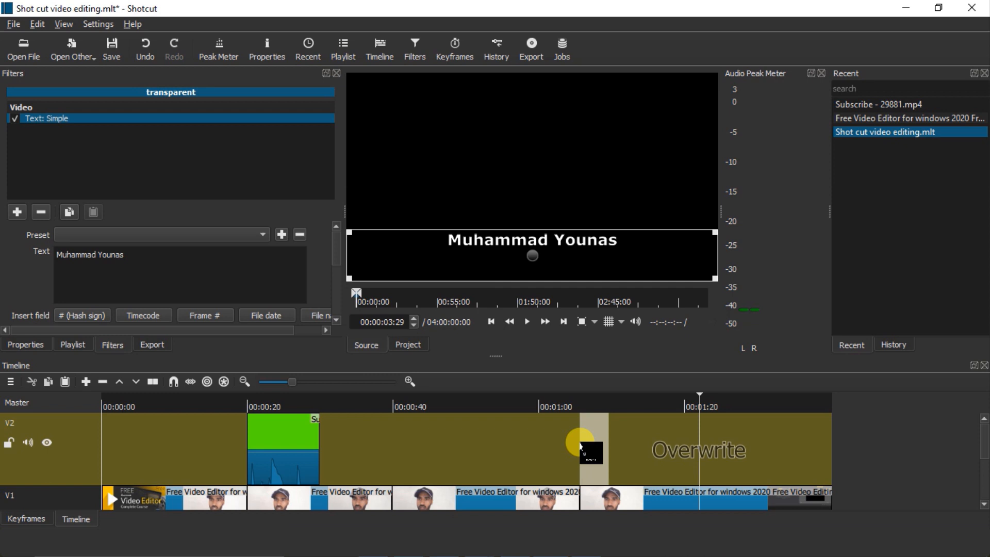
left_click_drag(579, 443, 580, 444)
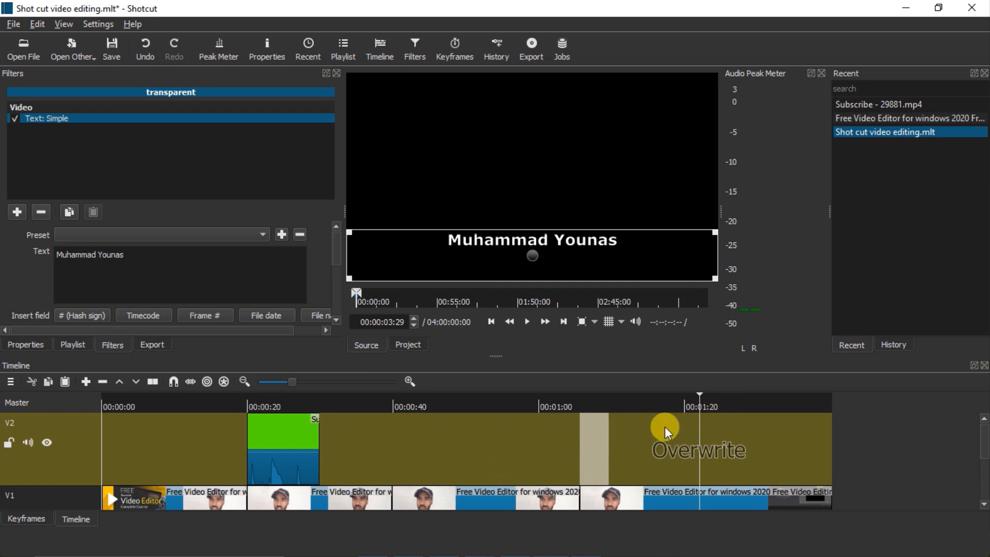
left_click(593, 403)
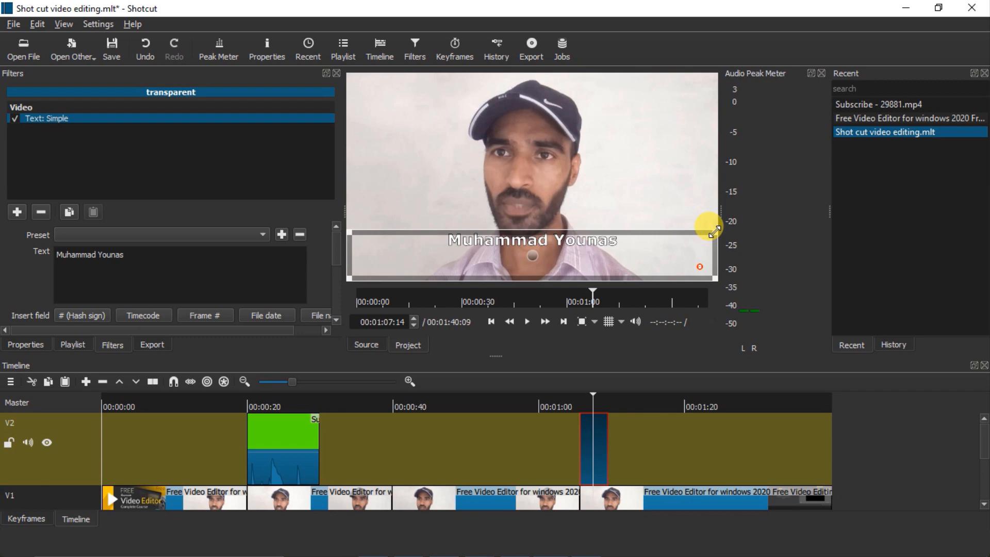
left_click_drag(714, 232, 613, 255)
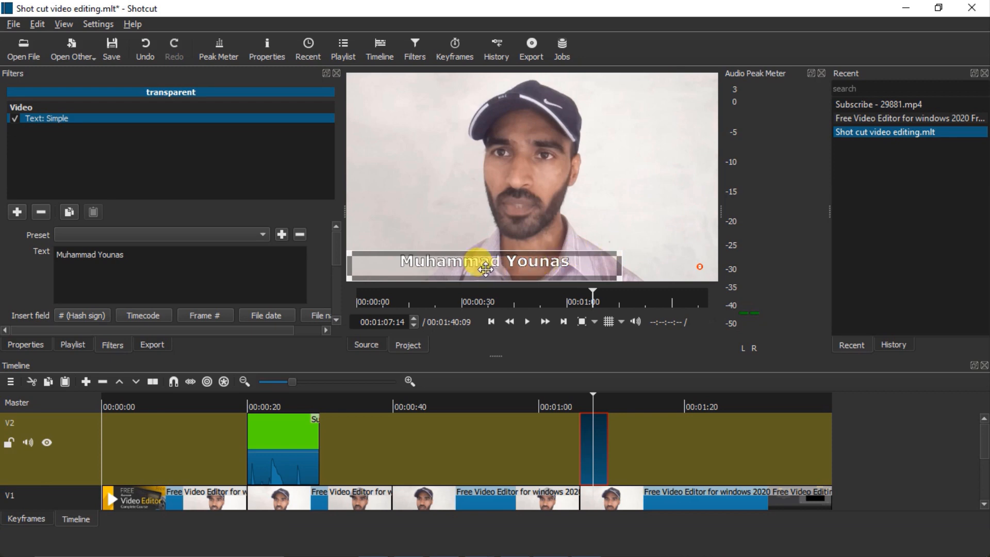
left_click_drag(469, 266, 428, 259)
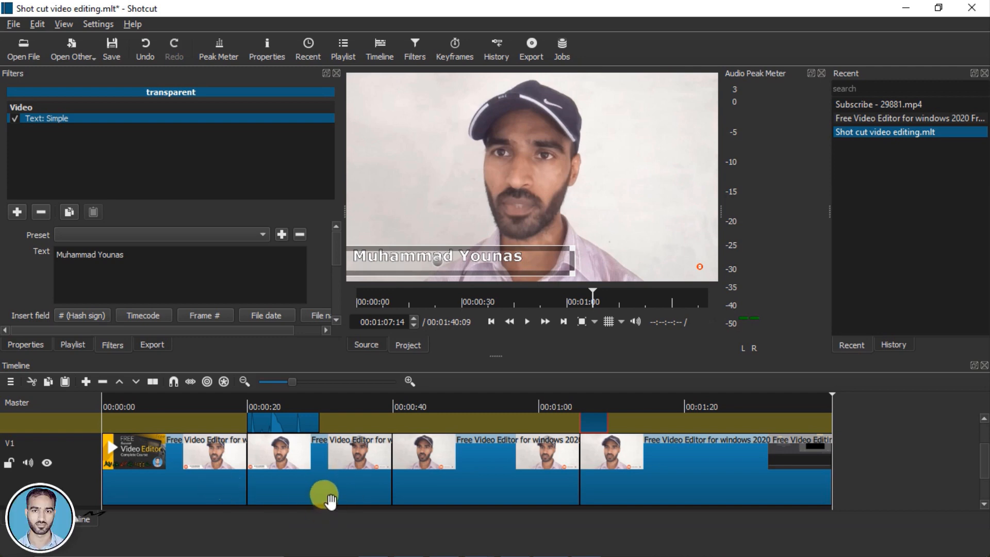
Overlap the second V1 clip 00:03:06 onto the first to create a transition, and remove the gap left behind it
left_click(315, 487)
left_click_drag(315, 487, 300, 487)
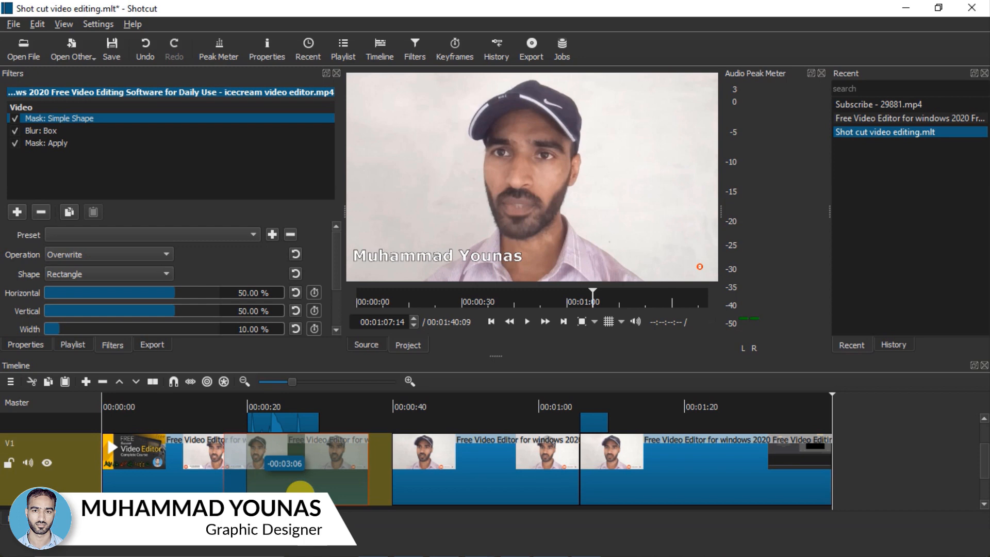
left_click_drag(300, 488, 300, 487)
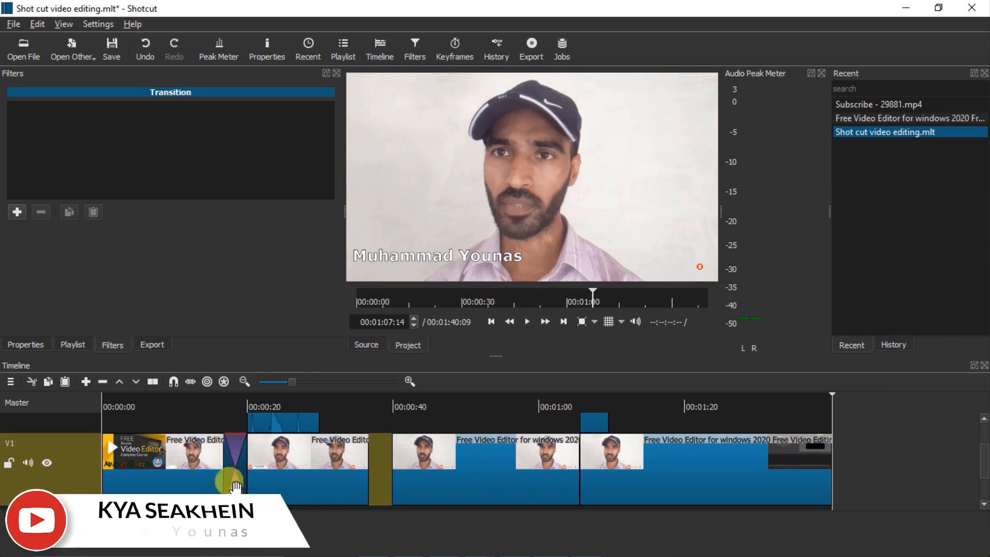
right_click(381, 478)
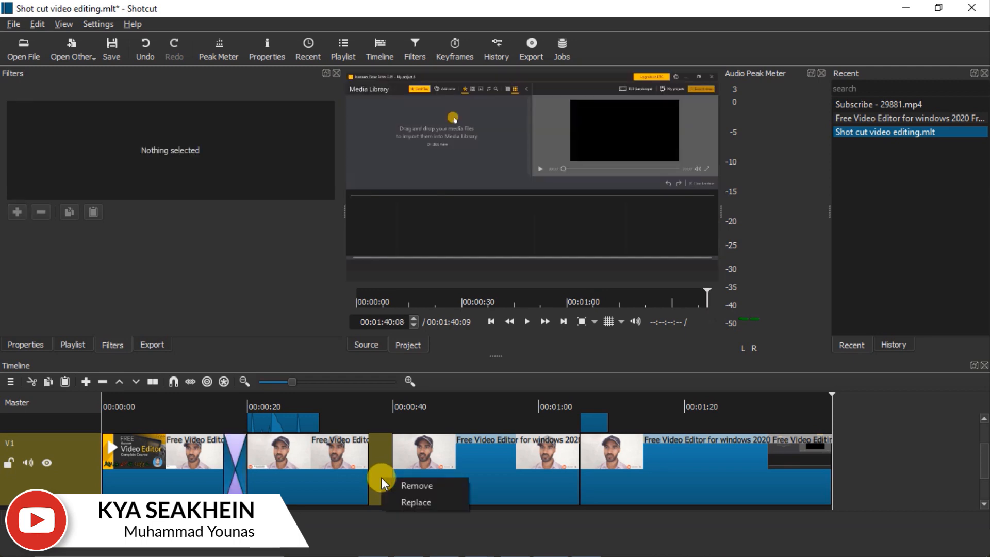
left_click(410, 486)
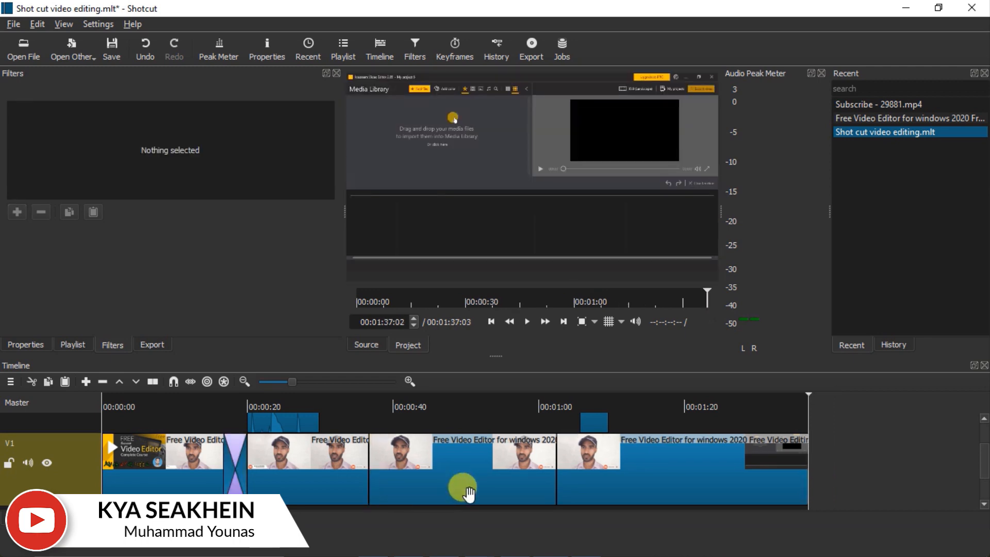
Create transitions by overlapping the third V1 clip 00:03:14 onto the second and, with the gap removed, the fourth clip about 4 seconds onto the third
left_click_drag(452, 491, 426, 499)
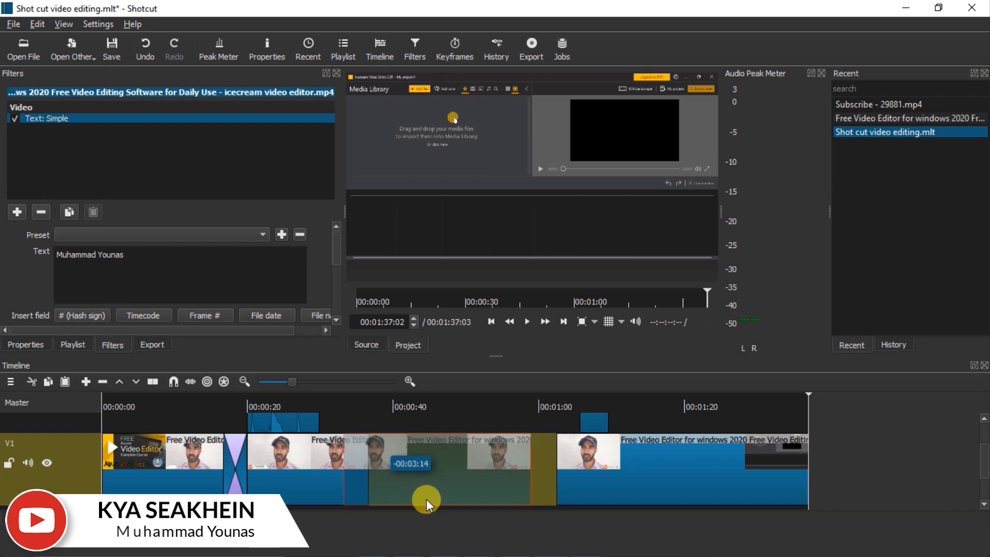
left_click_drag(583, 497, 582, 497)
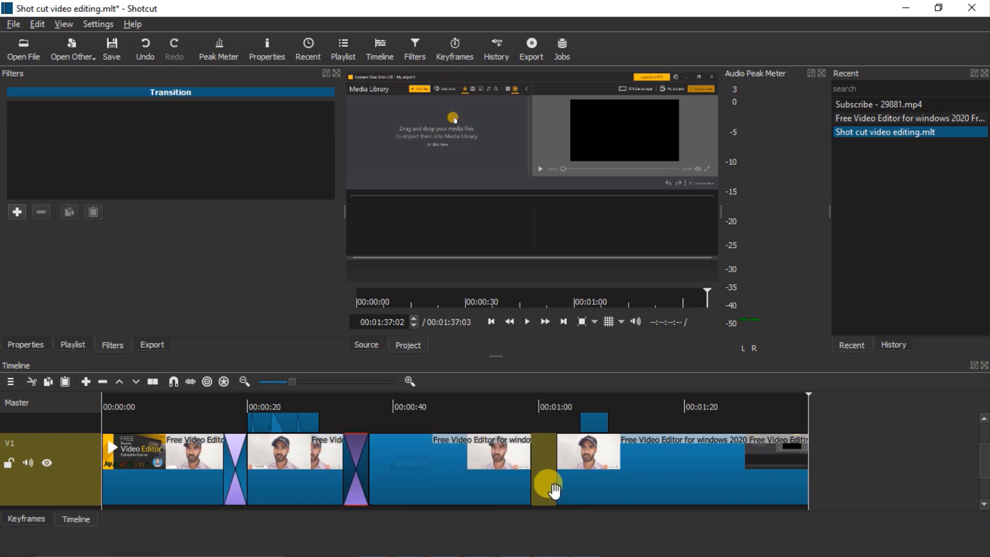
right_click(549, 490)
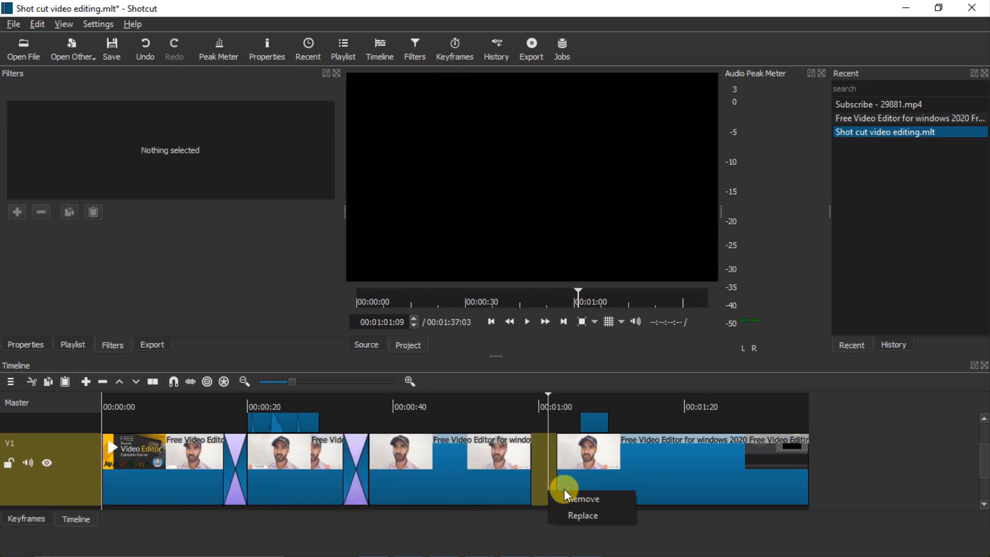
left_click(564, 498)
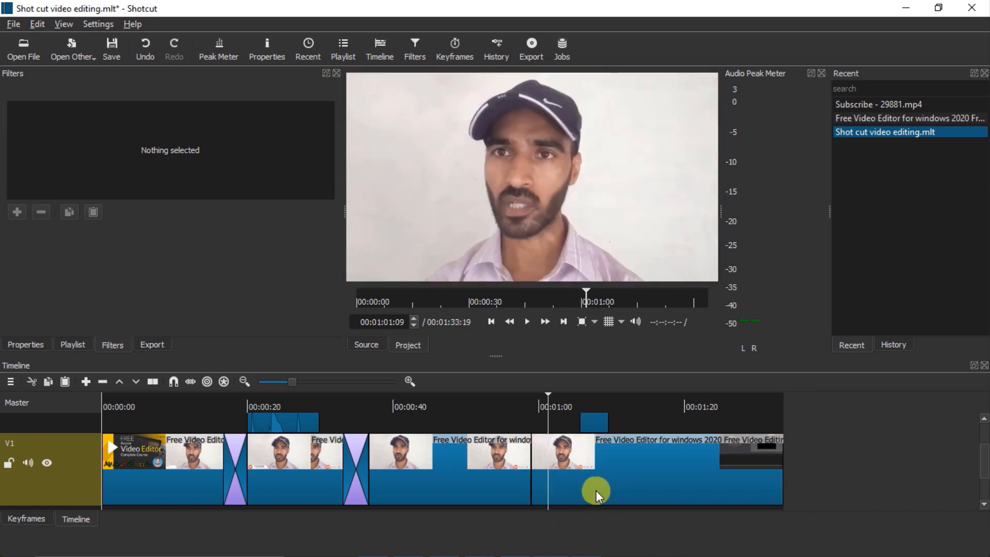
mouse_move(596, 490)
left_mouse_down()
mouse_move(552, 496)
mouse_move(576, 489)
left_mouse_up()
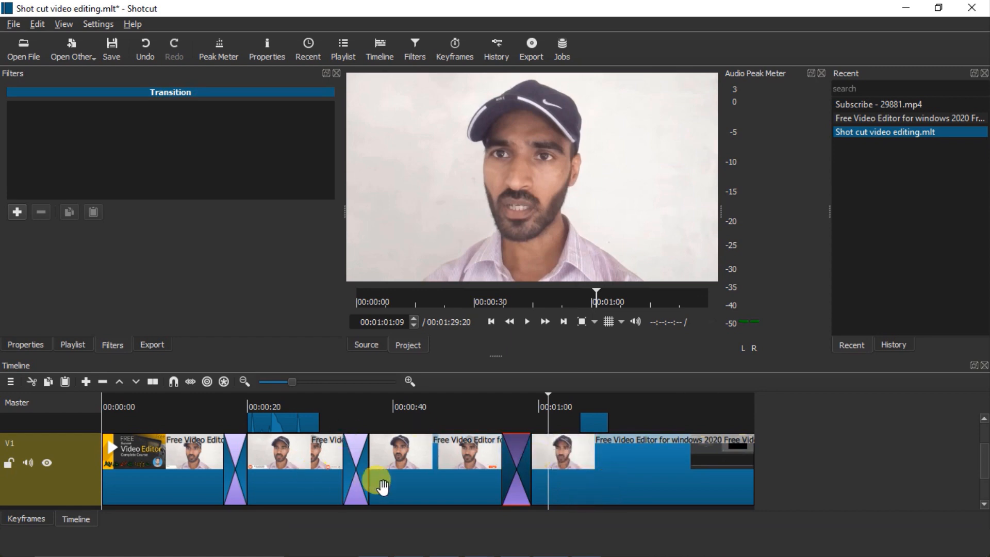
Change the video types of the V1 transitions, using Matrix Waterfall Vertical for the first and Box Bottom Right for the third
left_click(236, 459)
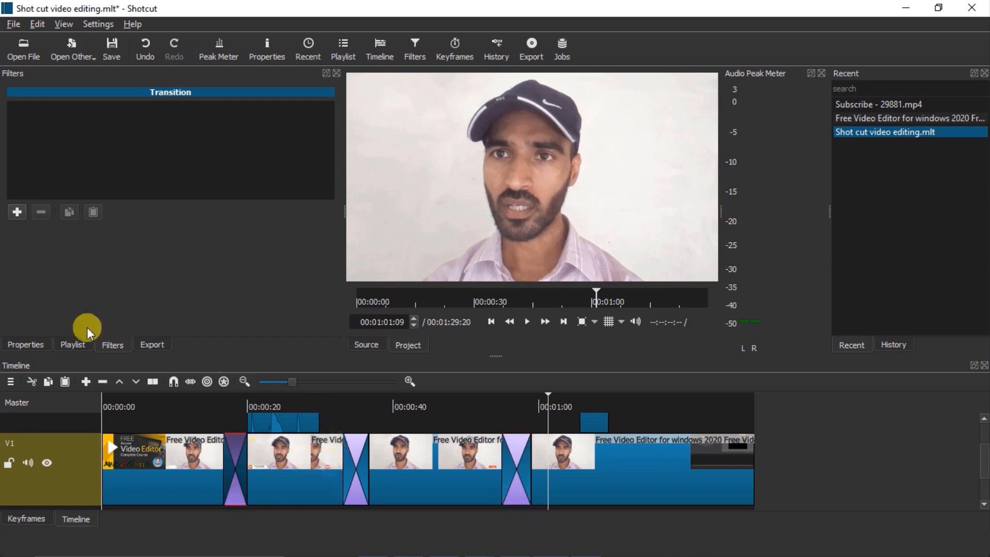
left_click(26, 344)
right_click(230, 468)
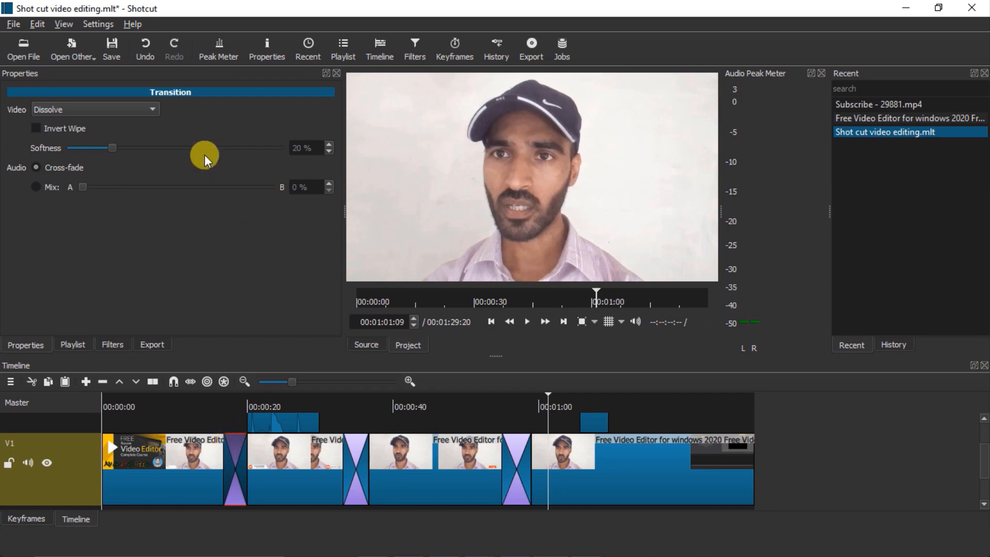
left_click(156, 109)
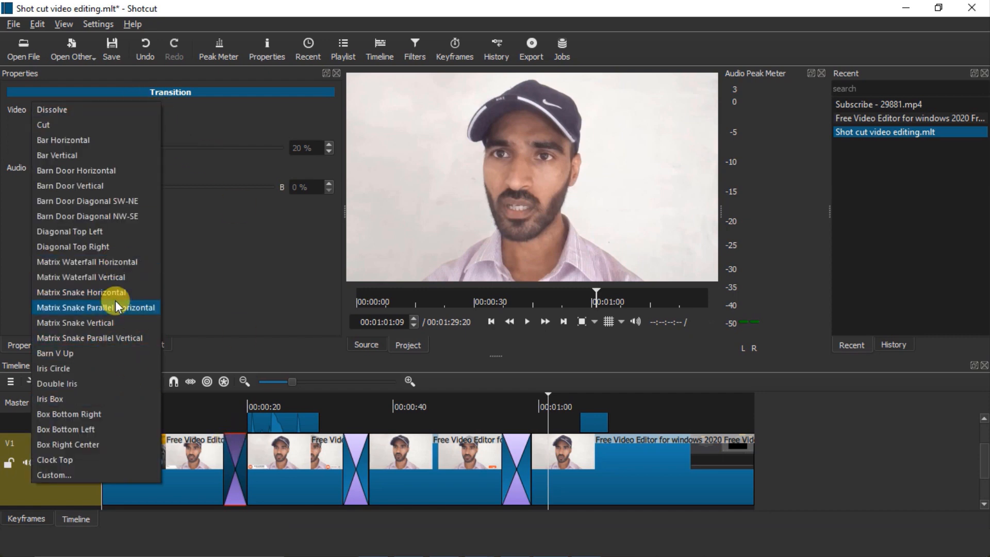
left_click(101, 276)
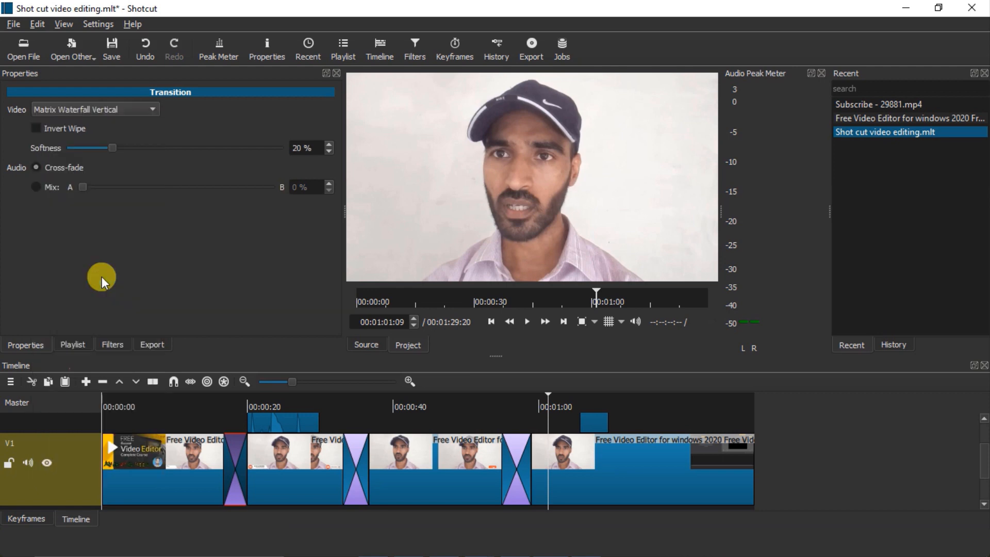
left_click(360, 480)
left_click(148, 109)
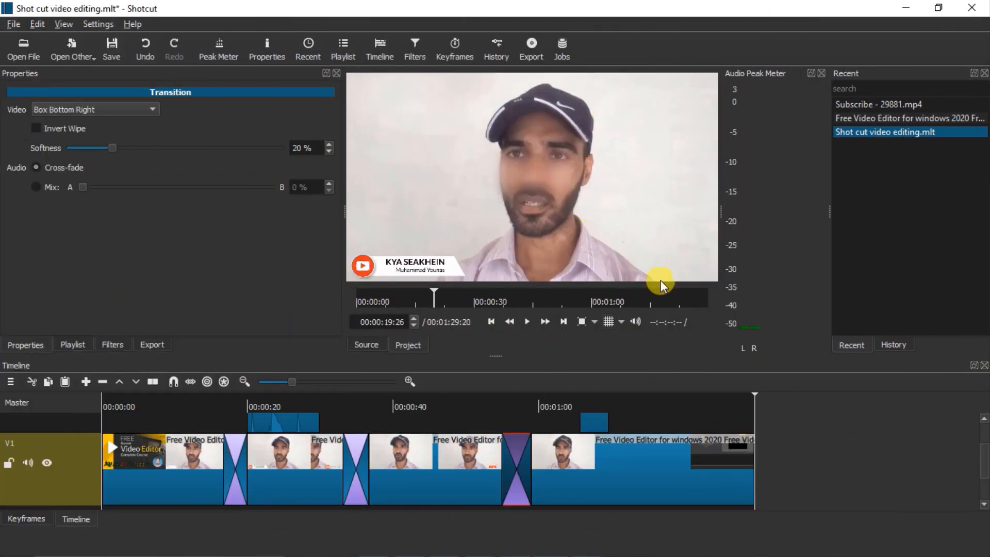
Export the timeline as a 1920 x 1080, 30 fps mp4 named "Shot cut video editing" in the Videos folder, after reviewing the advanced settings
left_click(536, 55)
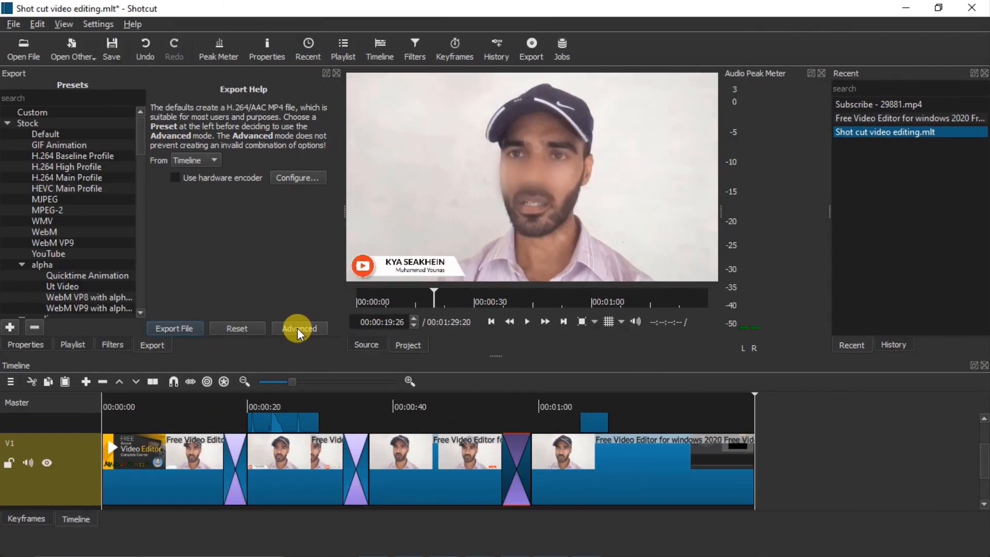
left_click(297, 328)
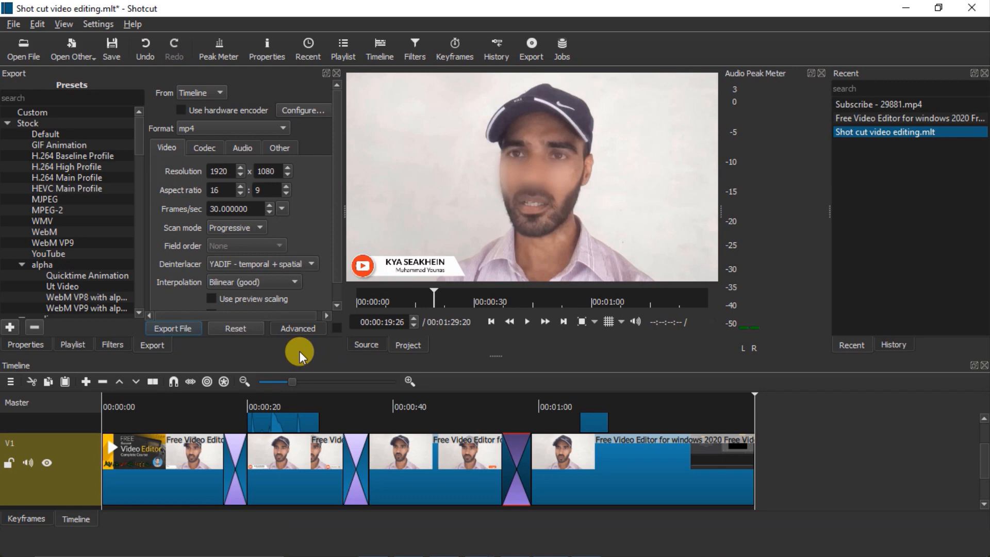
scroll(336, 221, "down", 1)
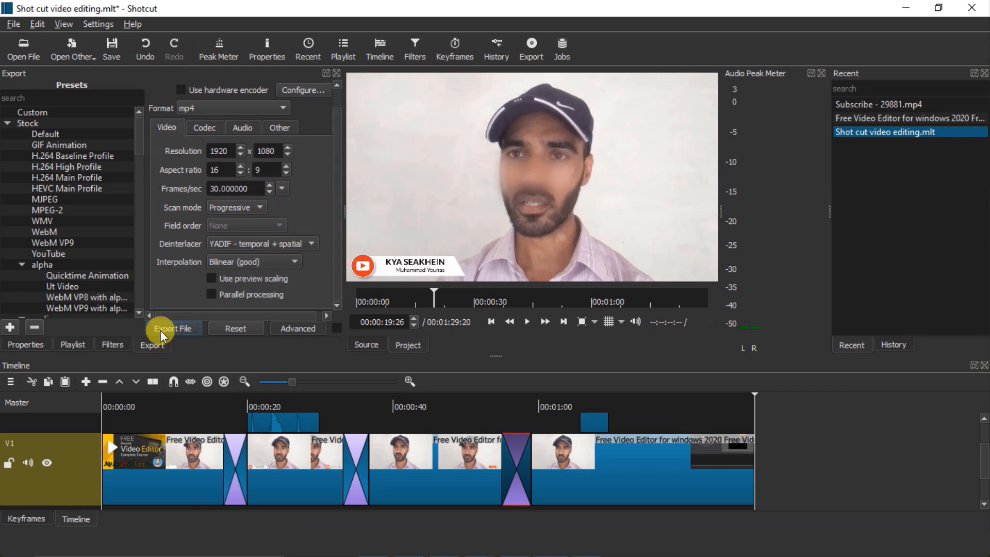
left_click(180, 329)
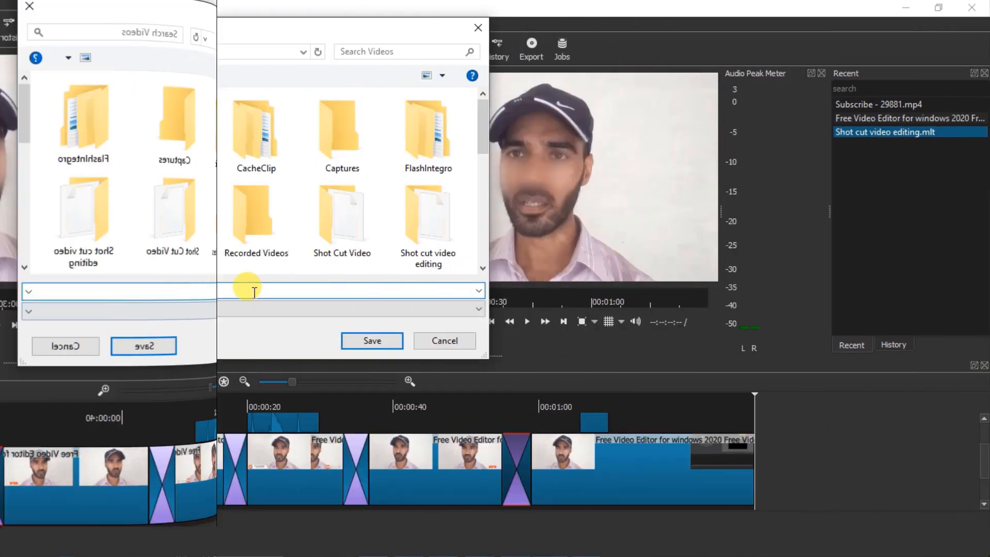
left_click(255, 290)
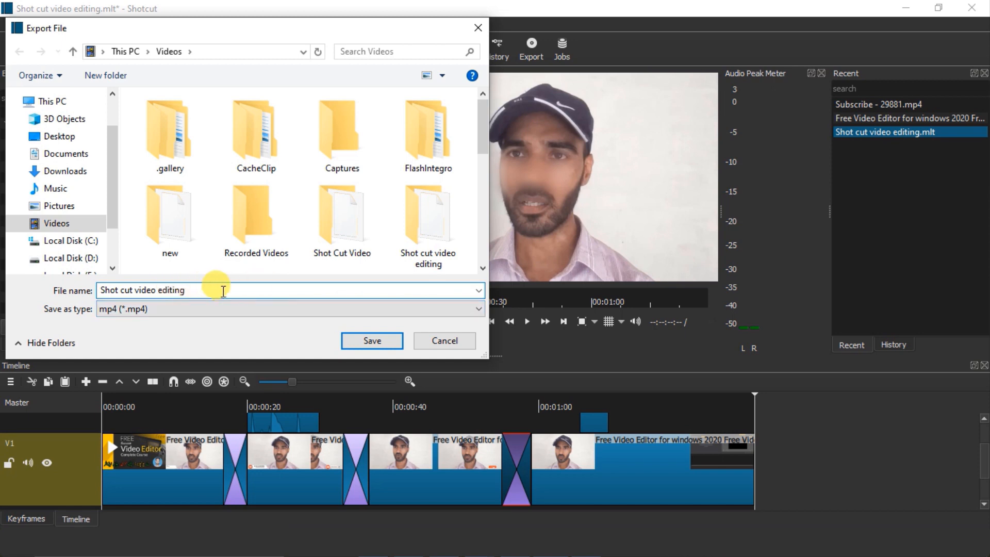
left_click(378, 342)
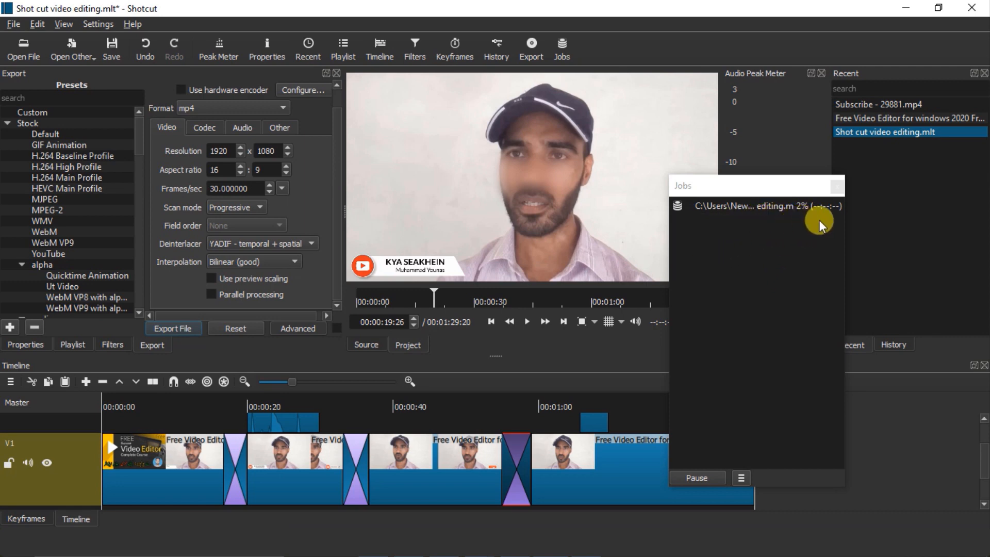
Stop the running export job and close the Jobs window
right_click(793, 207)
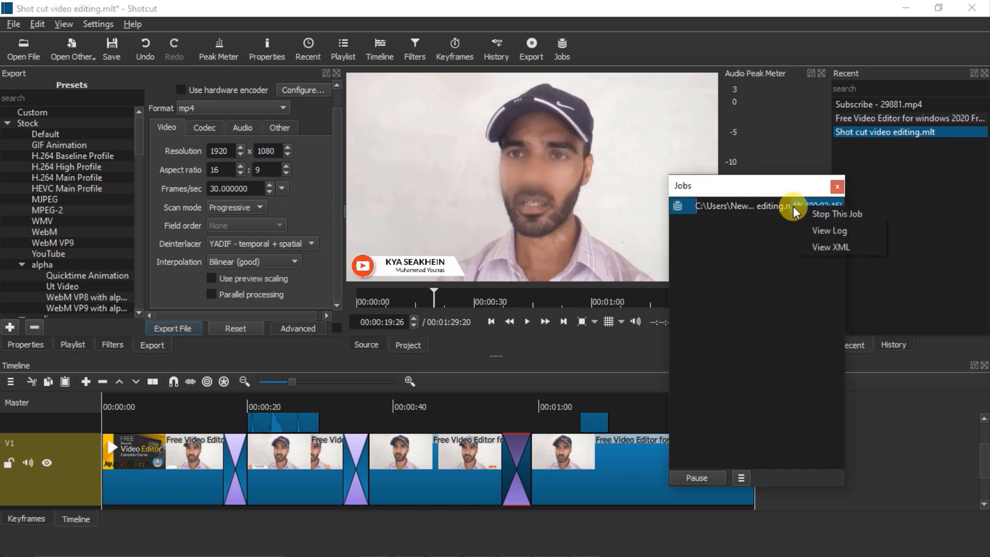
left_click(827, 210)
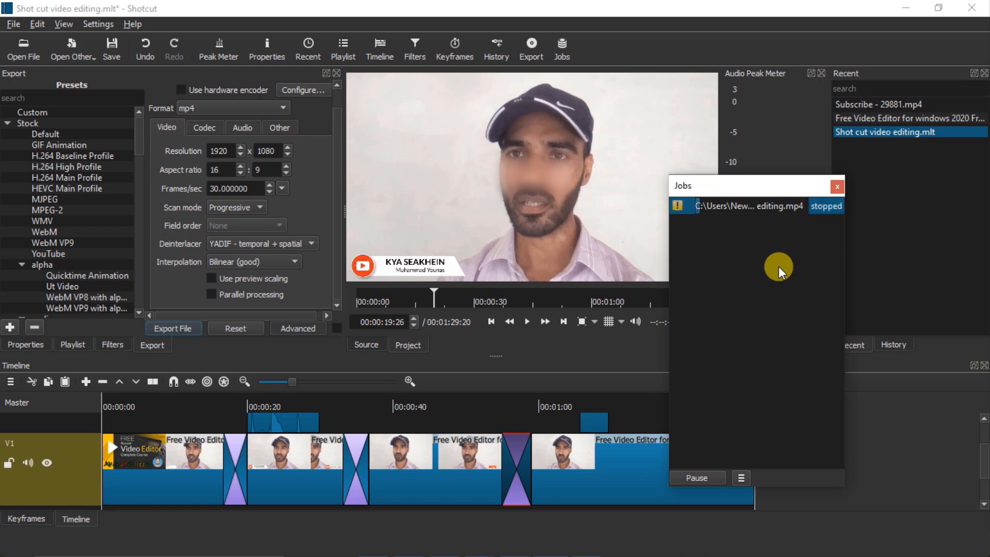
left_click(836, 186)
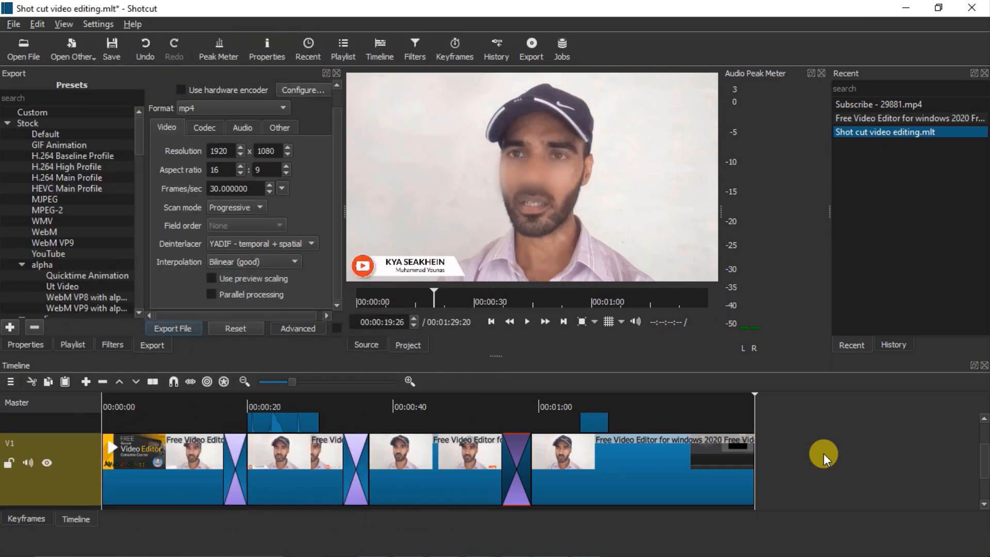